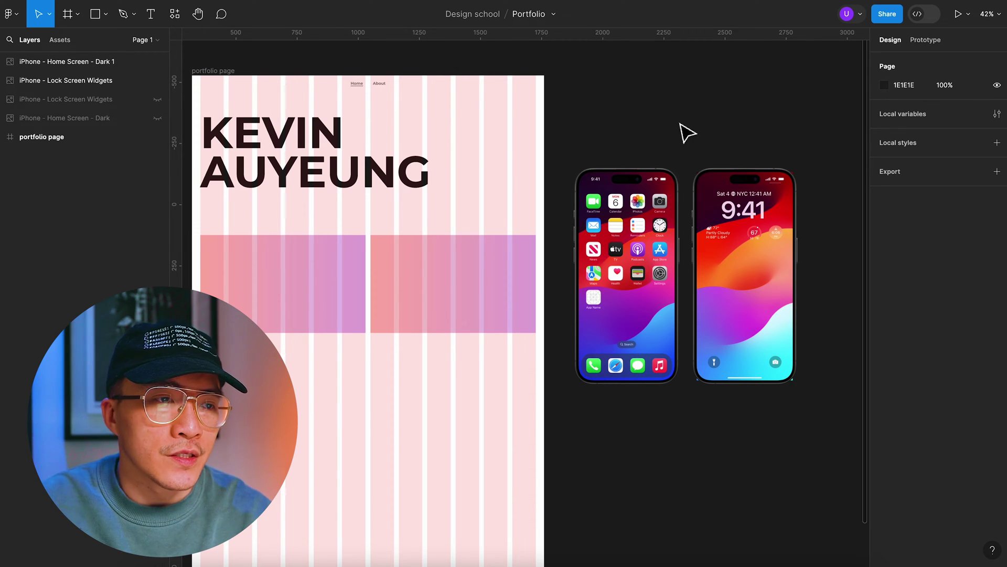
# Step: Move the lock-screen and home-screen phones into the first card, scaled down and side by side
pyautogui.click(734, 236)
pyautogui.keyDown('shift'); pyautogui.click(620, 227); pyautogui.keyUp('shift')
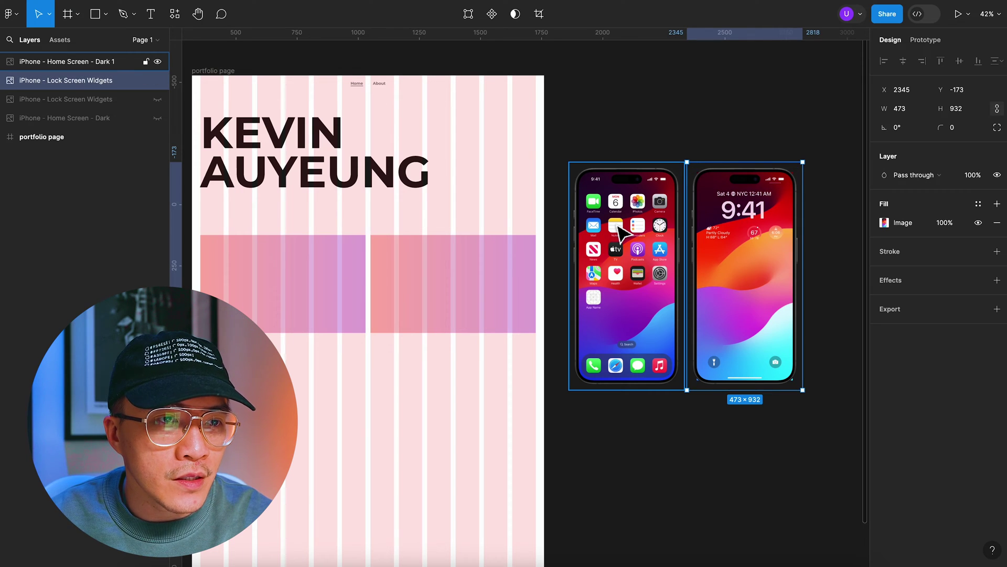
pyautogui.moveTo(619, 227); pyautogui.dragTo(247, 294)
pyautogui.scroll(5, 252, 293)
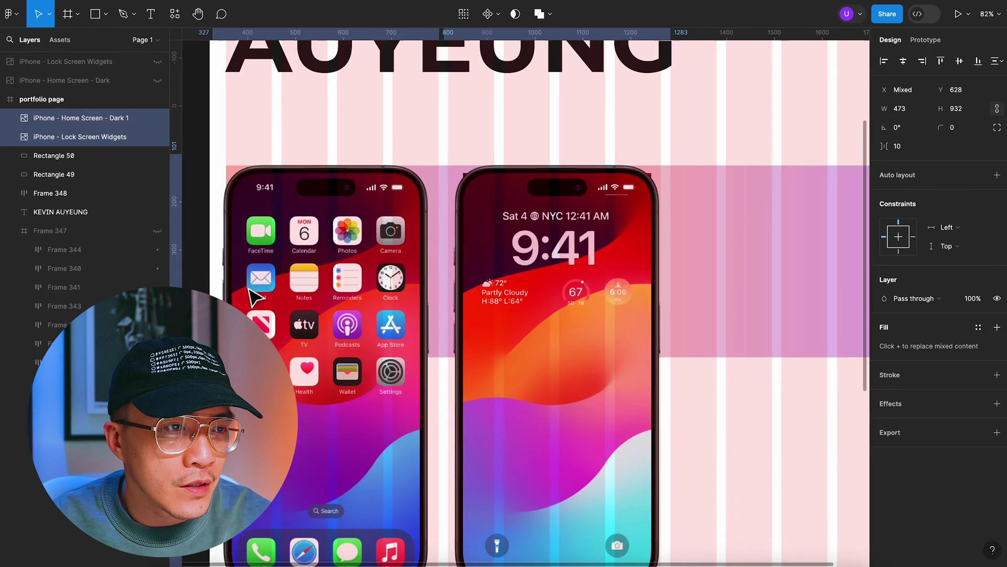
pyautogui.hscroll(-3, 254, 295)
pyautogui.scroll(-2, 254, 295)
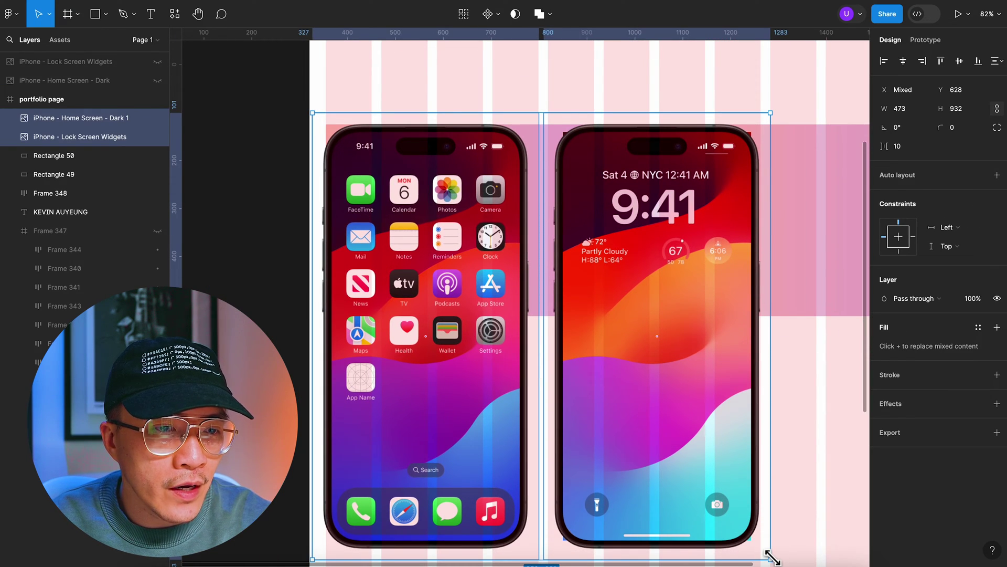
pyautogui.moveTo(769, 557); pyautogui.dragTo(547, 322)
pyautogui.press('Escape')
pyautogui.scroll(3, 524, 317)
pyautogui.moveTo(414, 336); pyautogui.dragTo(403, 335)
pyautogui.click(445, 508)
# Step: Finish the card caption ending 'homescreen design' and set its font size to 36
pyautogui.hscroll(3, 446, 508)
pyautogui.scroll(4, 445, 508)
pyautogui.scroll(-1, 446, 508)
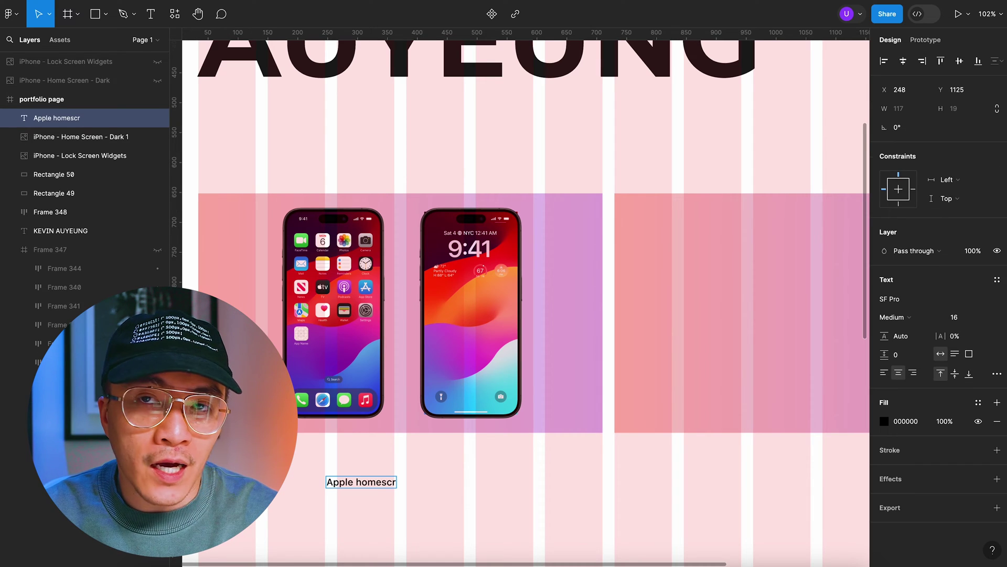
pyautogui.write('en')
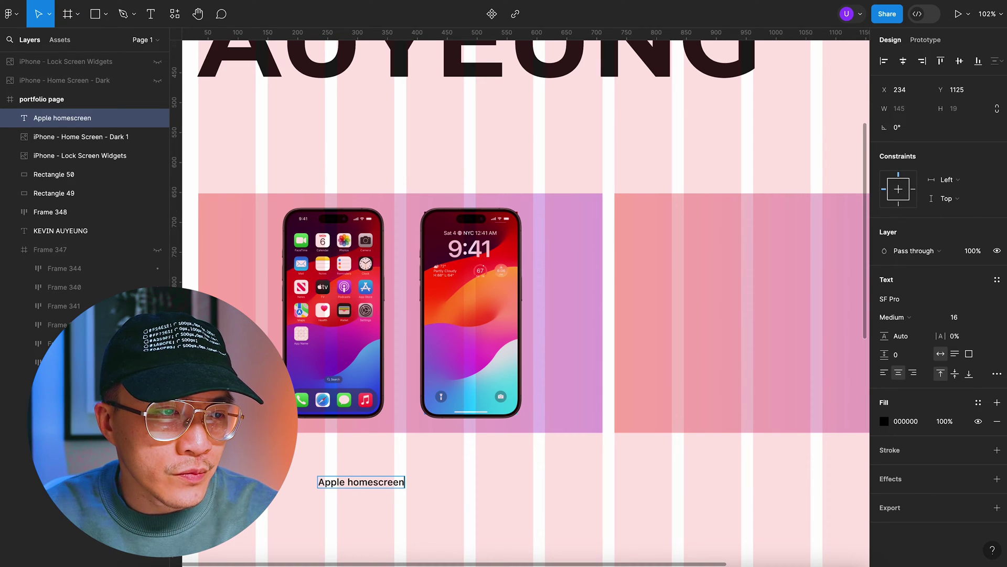
pyautogui.write(' design')
pyautogui.press('Escape')
pyautogui.click(962, 317)
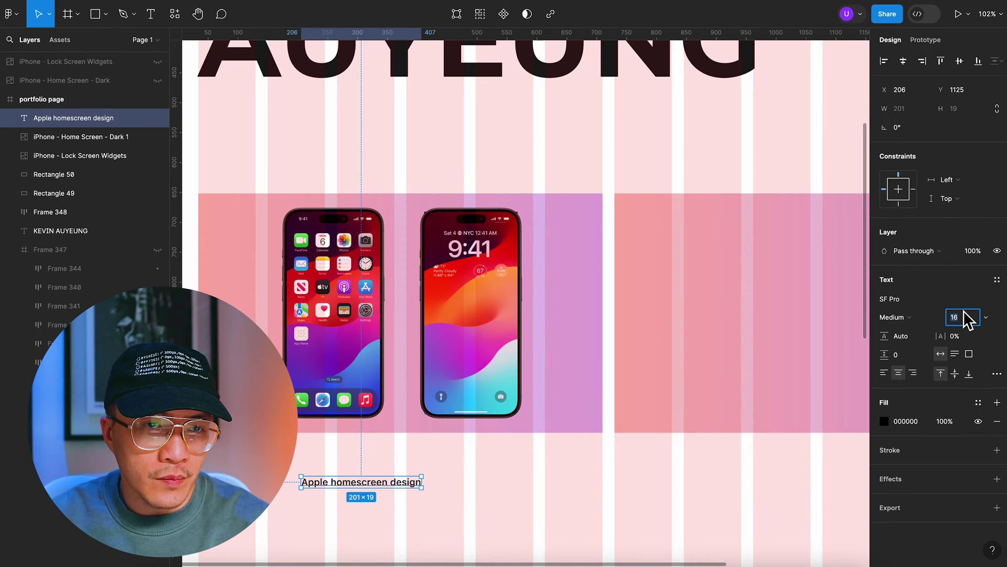
pyautogui.write('36')
pyautogui.press('Return')
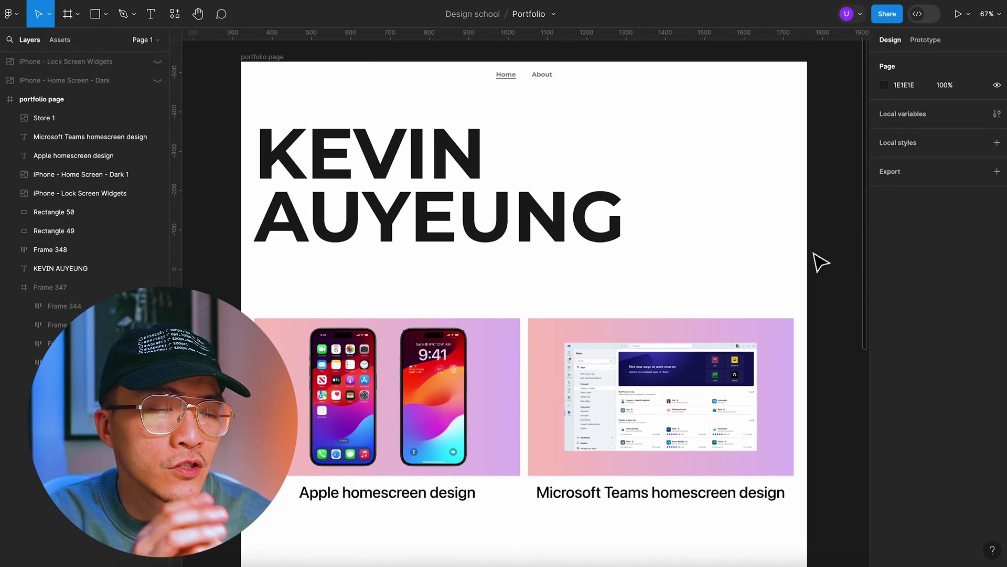
# Step: Wrap the Teams card background and screenshot together in their own frame
pyautogui.click(714, 368)
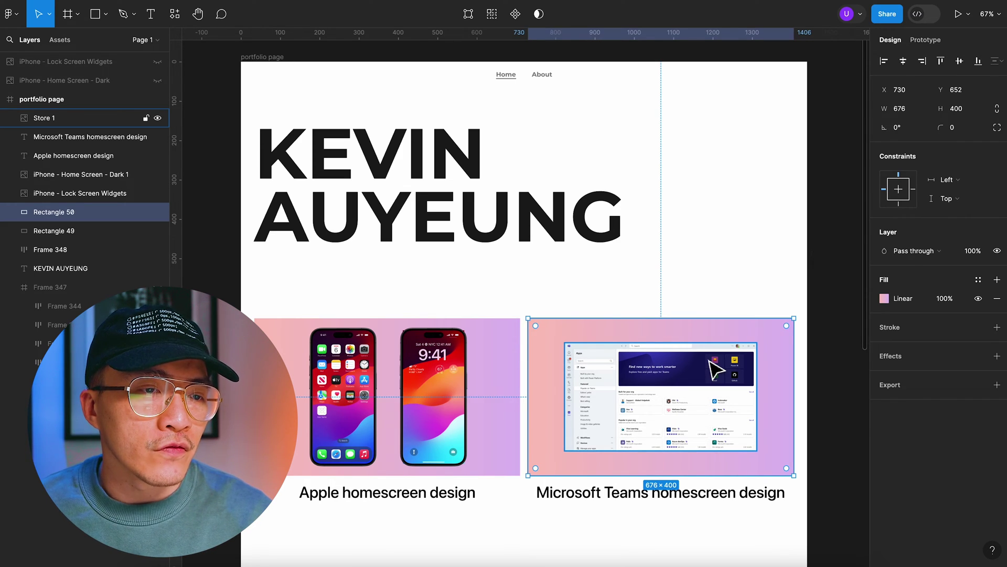
pyautogui.keyDown('shift'); pyautogui.click(714, 368); pyautogui.keyUp('shift')
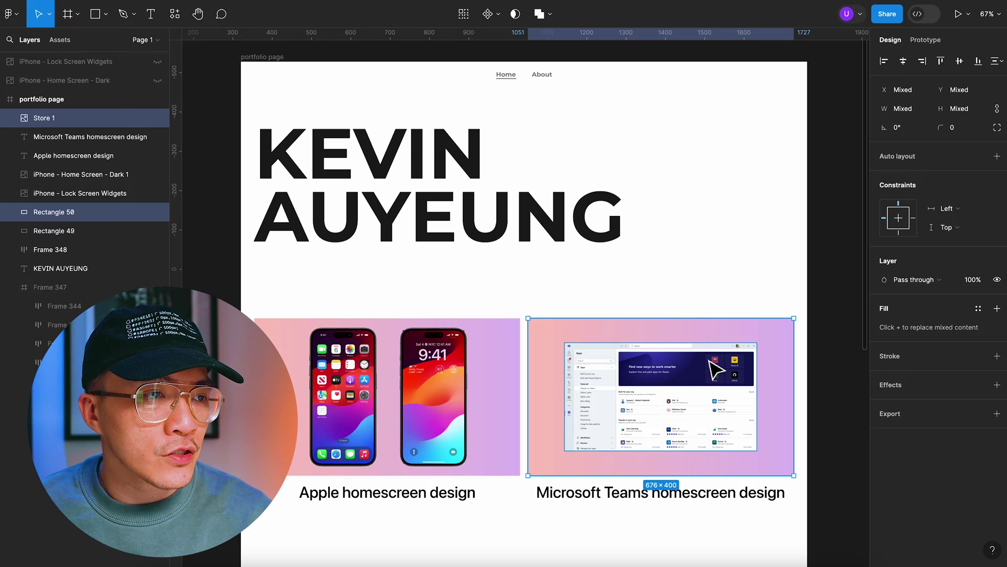
pyautogui.rightClick(714, 368)
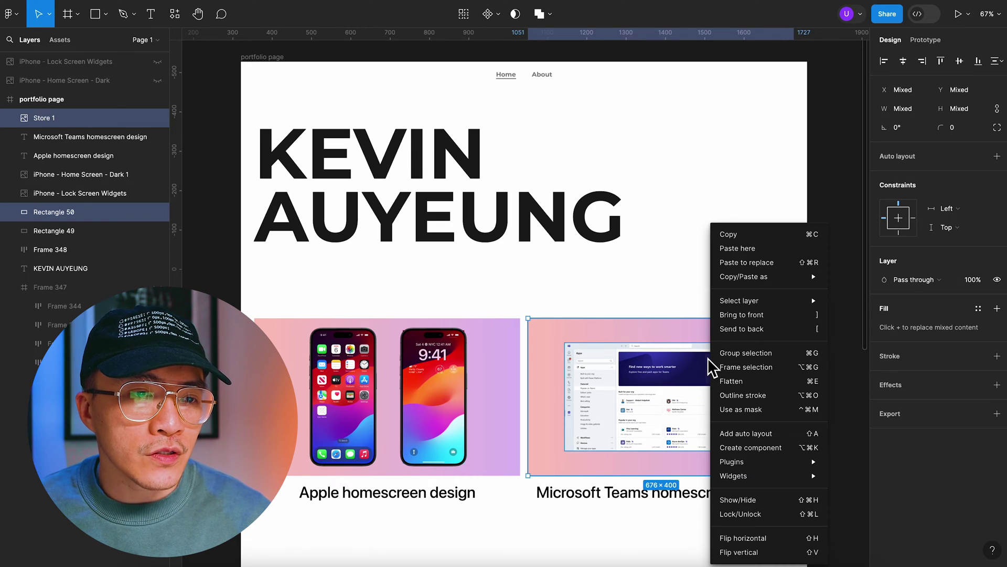
pyautogui.click(742, 370)
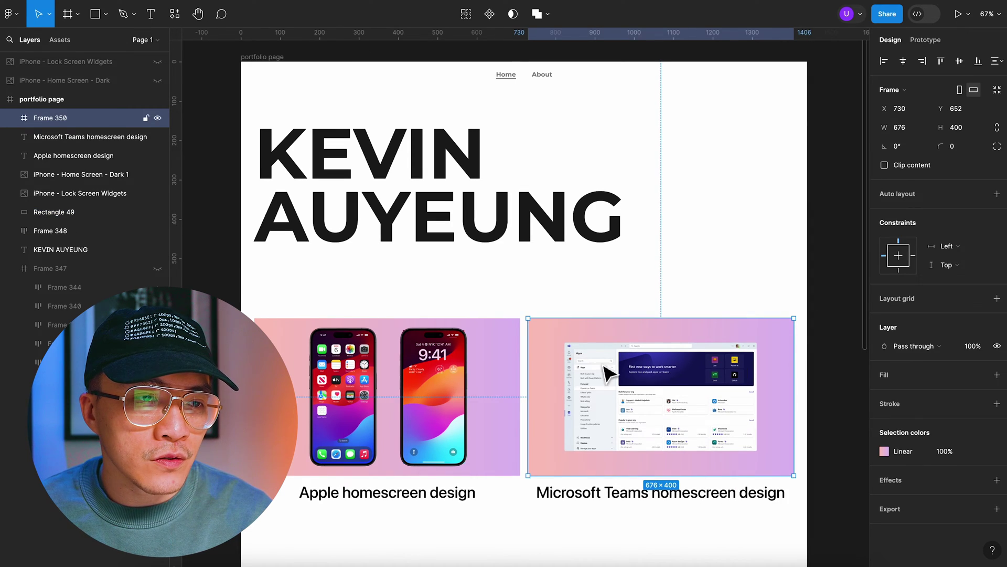
# Step: Wrap both iPhones and the Apple card background in a frame, then reselect it
pyautogui.click(435, 378)
pyautogui.keyDown('shift'); pyautogui.click(367, 378); pyautogui.keyUp('shift')
pyautogui.keyDown('shift'); pyautogui.click(294, 377); pyautogui.keyUp('shift')
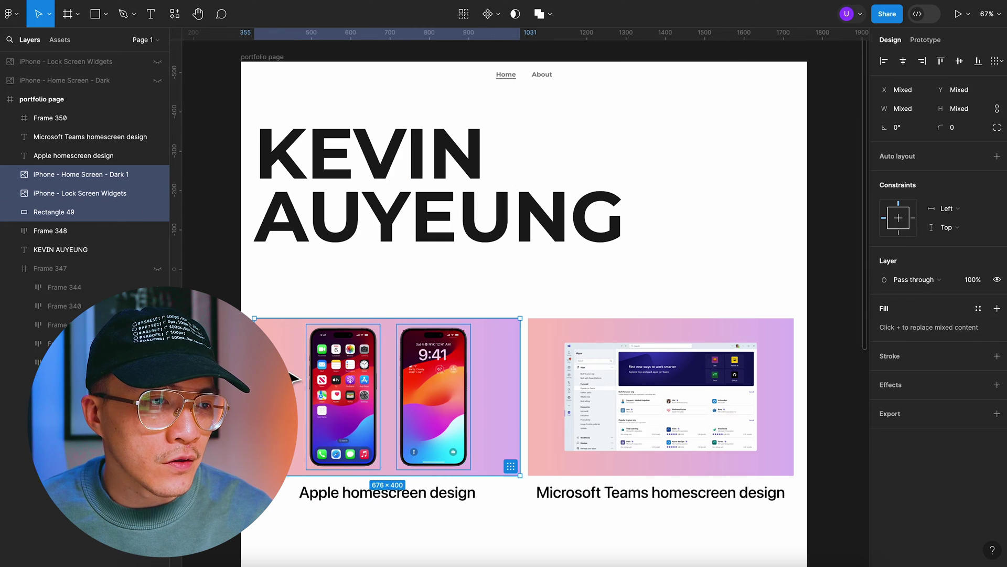
pyautogui.rightClick(290, 372)
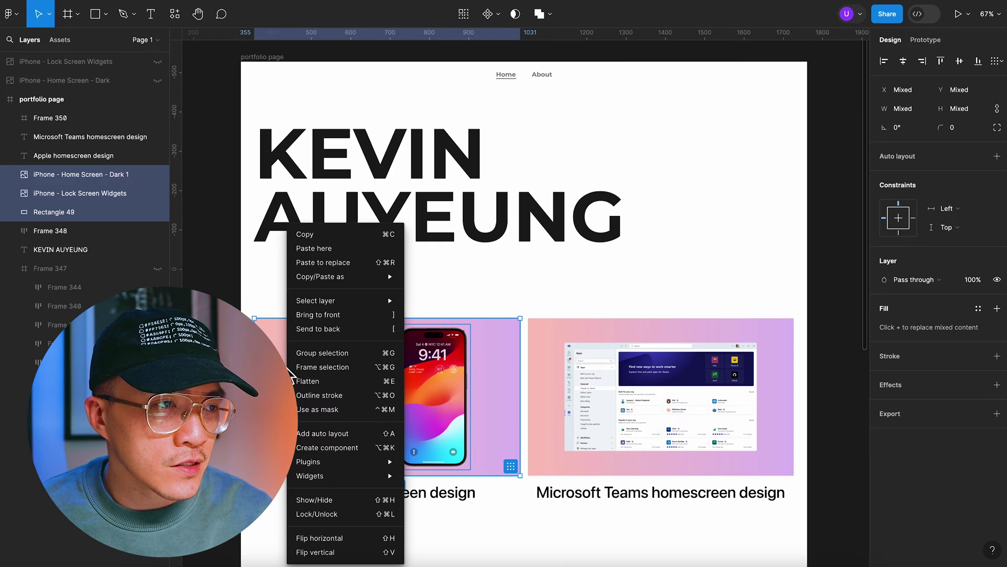
pyautogui.click(352, 371)
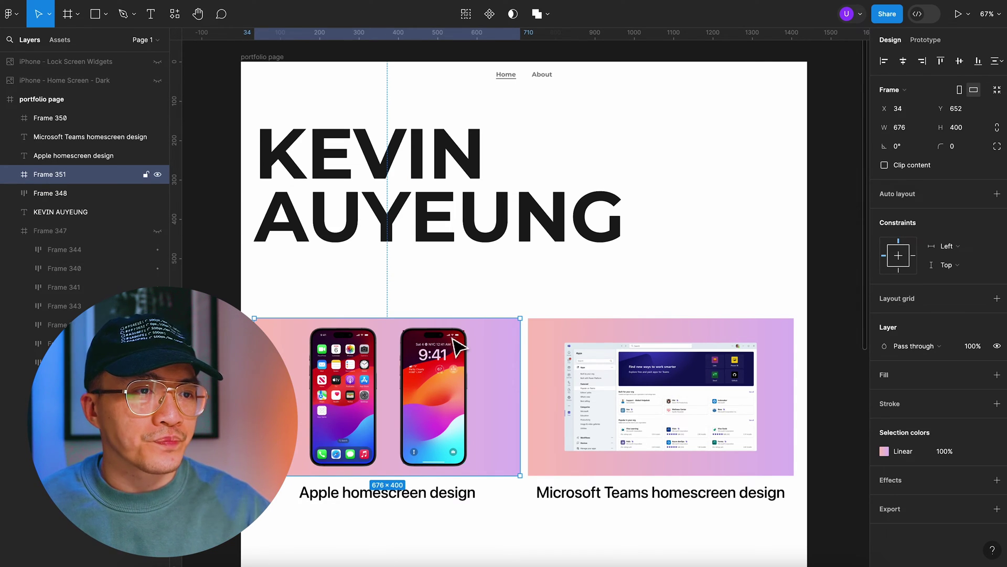
pyautogui.click(449, 310)
pyautogui.click(449, 330)
# Step: Rename the Apple card frame to iPhone and the Teams card frame to Teams
pyautogui.doubleClick(53, 174)
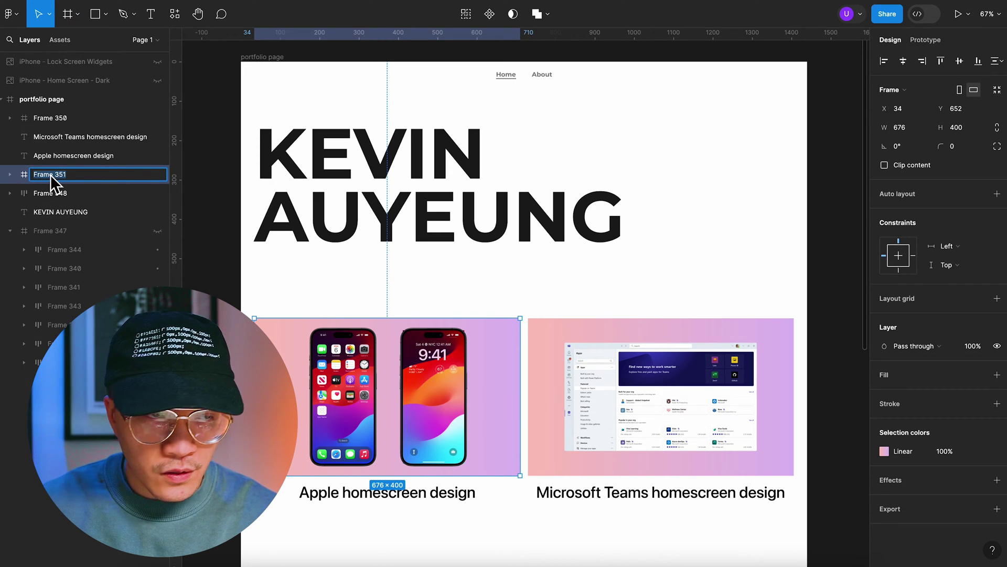
pyautogui.write('iPhone')
pyautogui.press('Return')
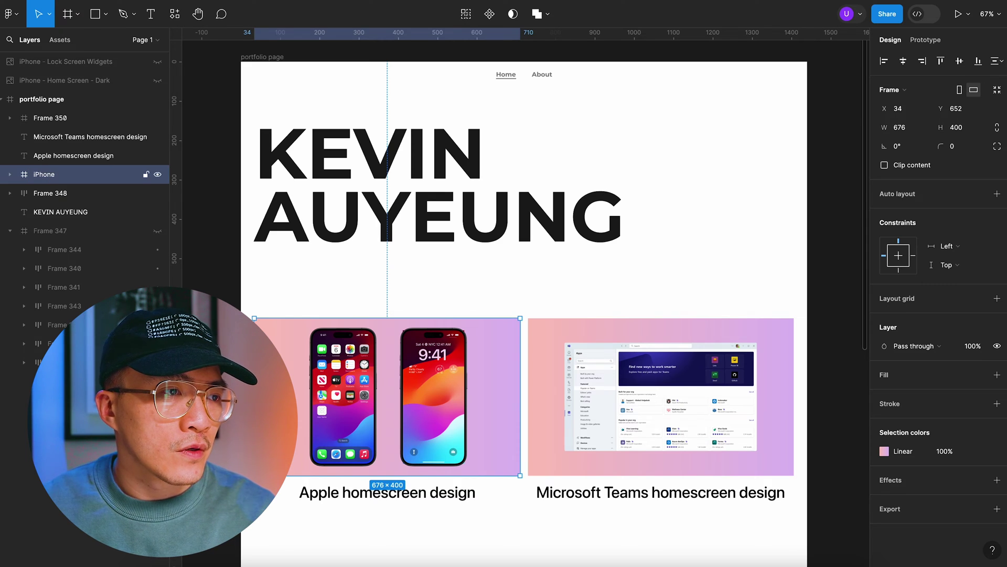
pyautogui.click(641, 353)
pyautogui.hotkey('ctrl', 'r')
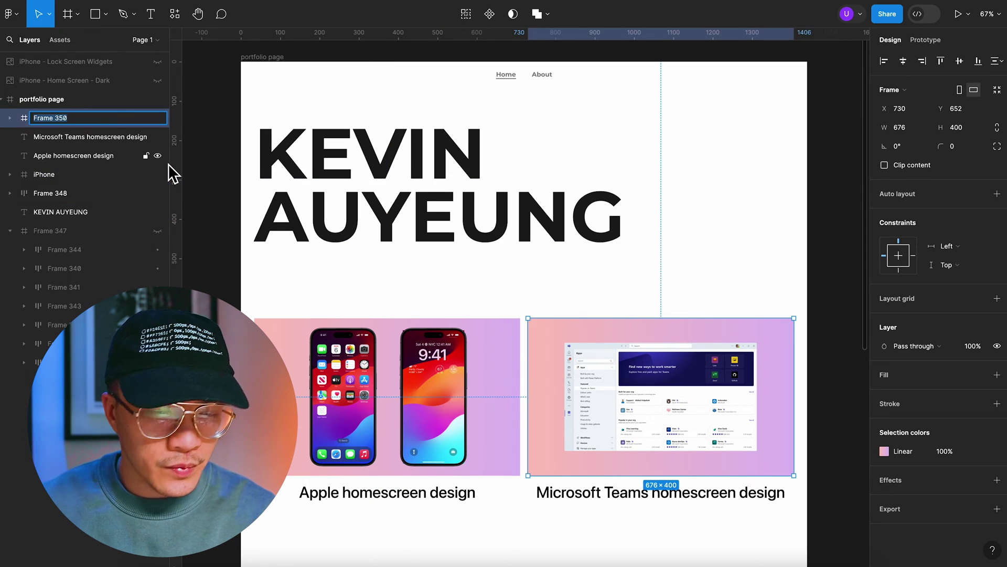
pyautogui.write('Teams')
pyautogui.press('Return')
# Step: Shorten both card backgrounds from the top so the mockups overflow them
pyautogui.click(507, 365)
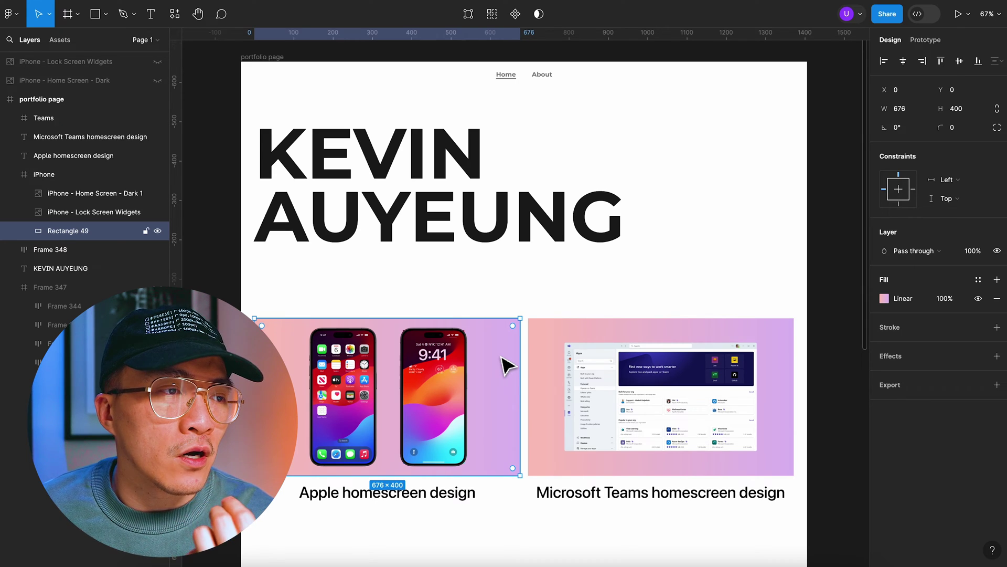
pyautogui.moveTo(497, 318); pyautogui.dragTo(496, 342)
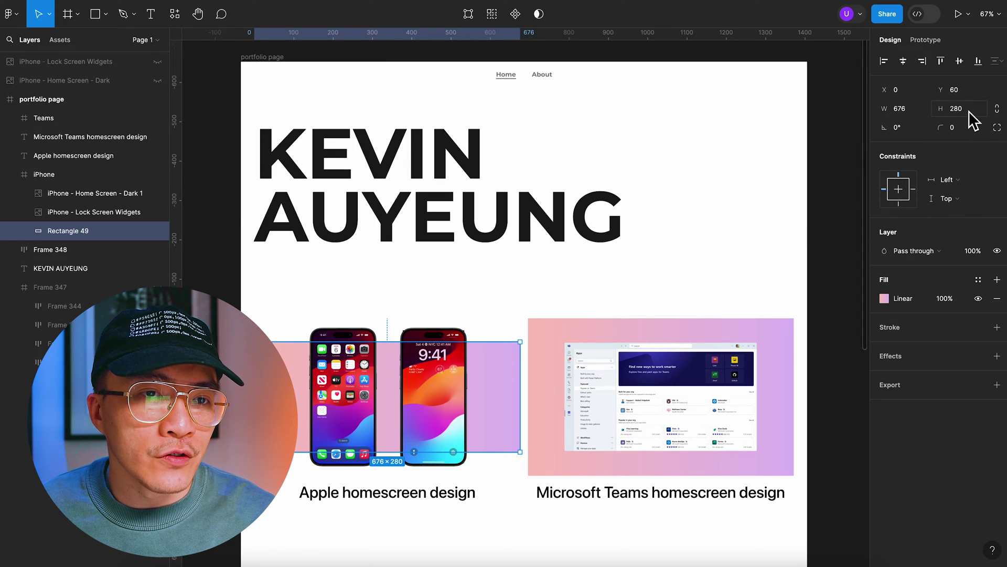
pyautogui.click(711, 331)
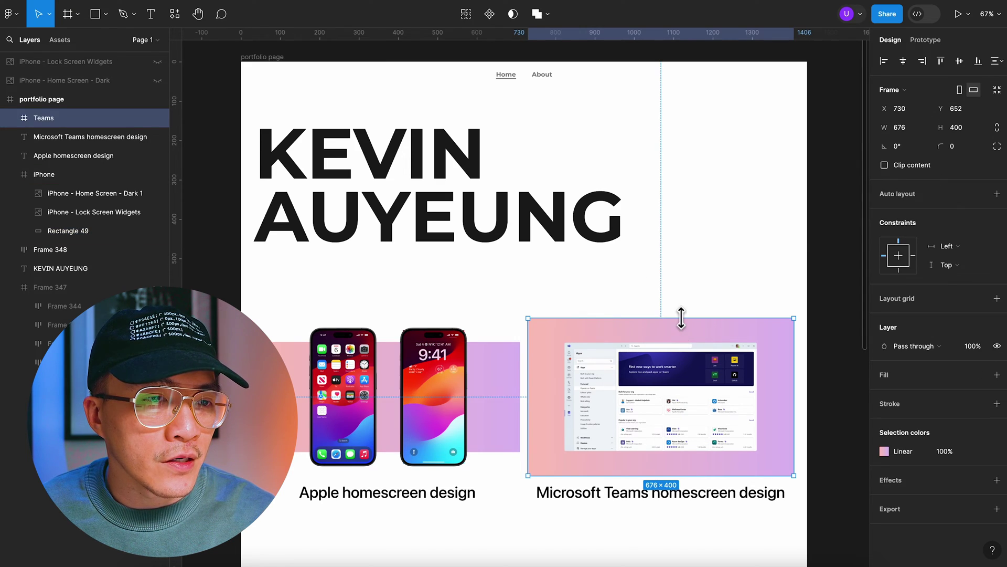
pyautogui.doubleClick(693, 338)
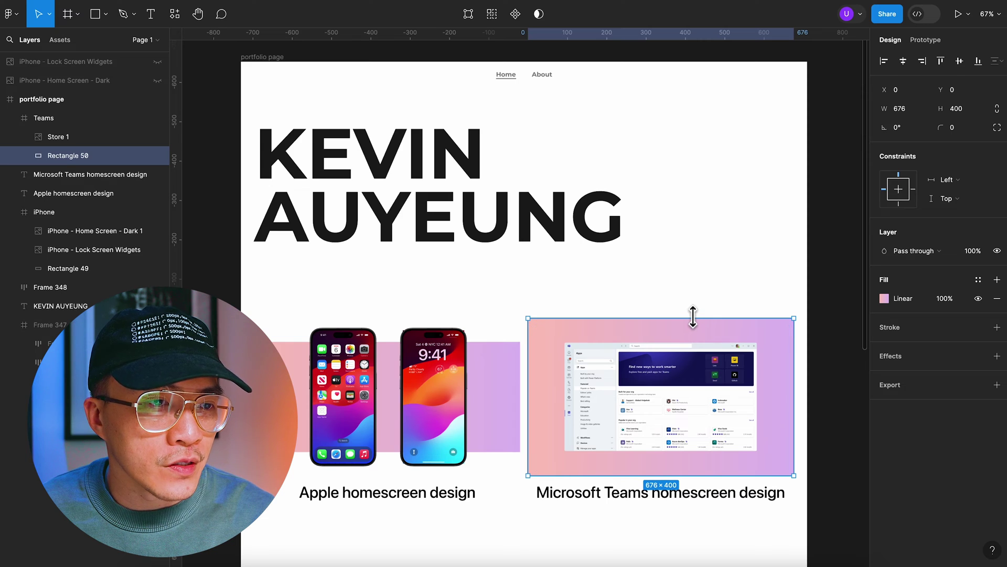
pyautogui.moveTo(692, 318); pyautogui.dragTo(691, 343)
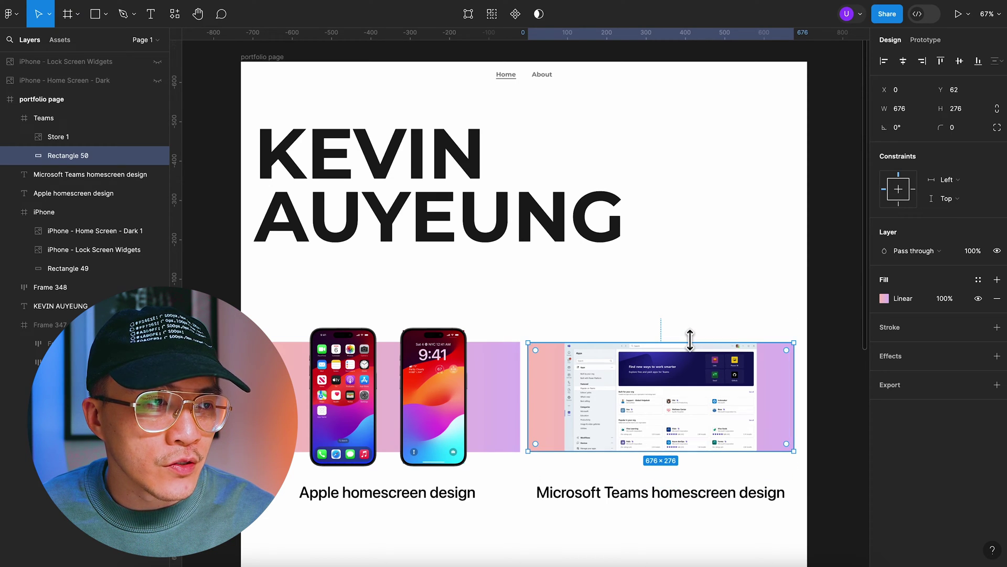
# Step: Enlarge the Teams screenshot around its centre inside its card
pyautogui.click(598, 395)
pyautogui.moveTo(757, 342); pyautogui.dragTo(779, 330)
pyautogui.click(663, 292)
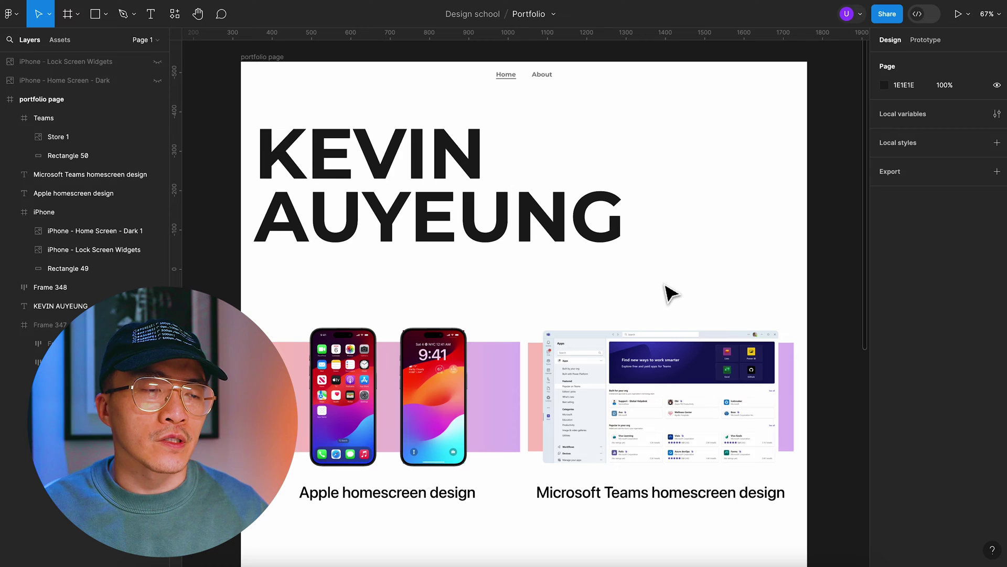
pyautogui.scroll(-1, 522, 315)
# Step: Select the iPhone card frame and paste a copy of it beside the page
pyautogui.click(434, 388)
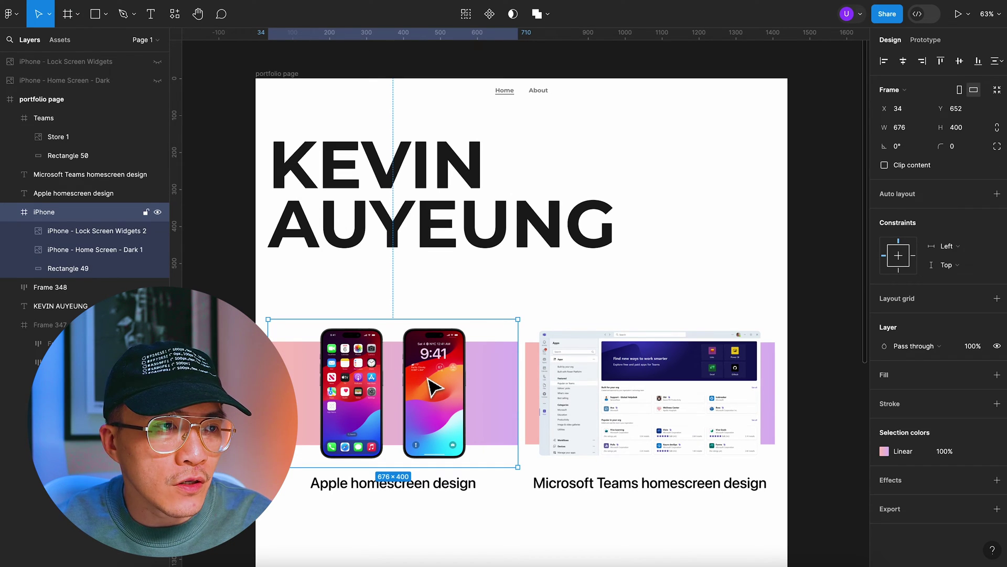
pyautogui.hotkey('ctrl', 'v')
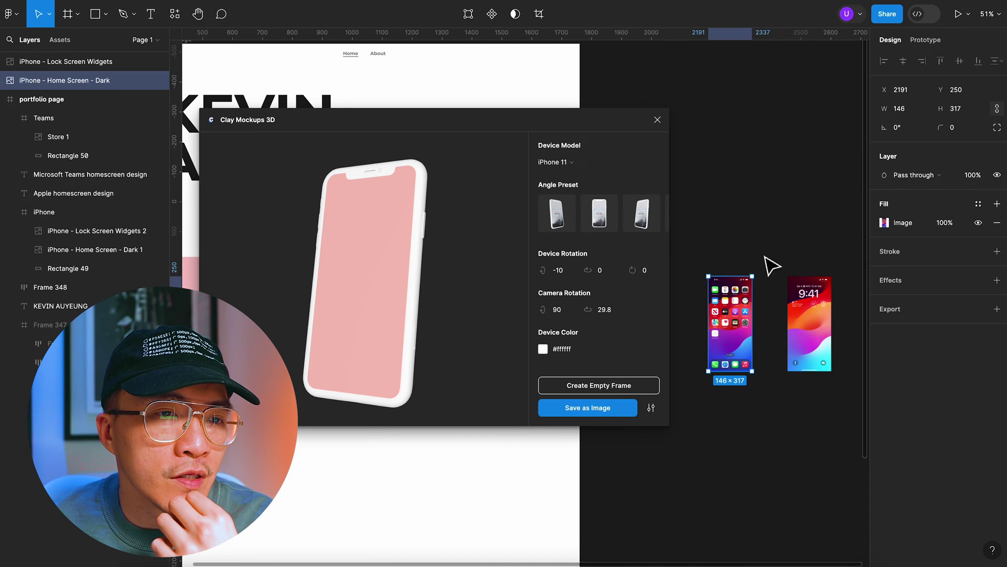
# Step: Tilt the 3D iPhone preview and save home-screen and lock-screen mockups as images
pyautogui.scroll(-2, 731, 265)
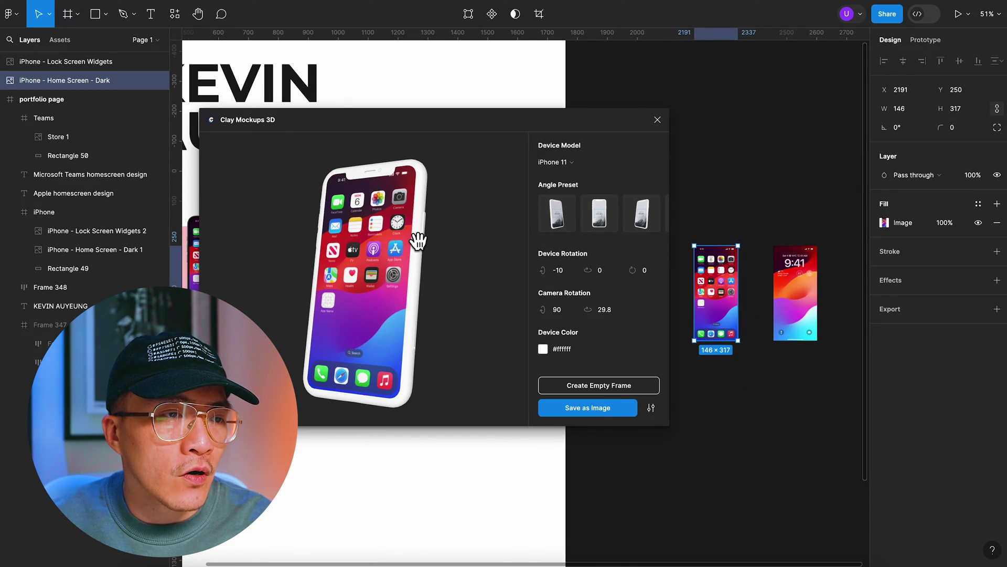
pyautogui.moveTo(360, 225); pyautogui.dragTo(411, 243)
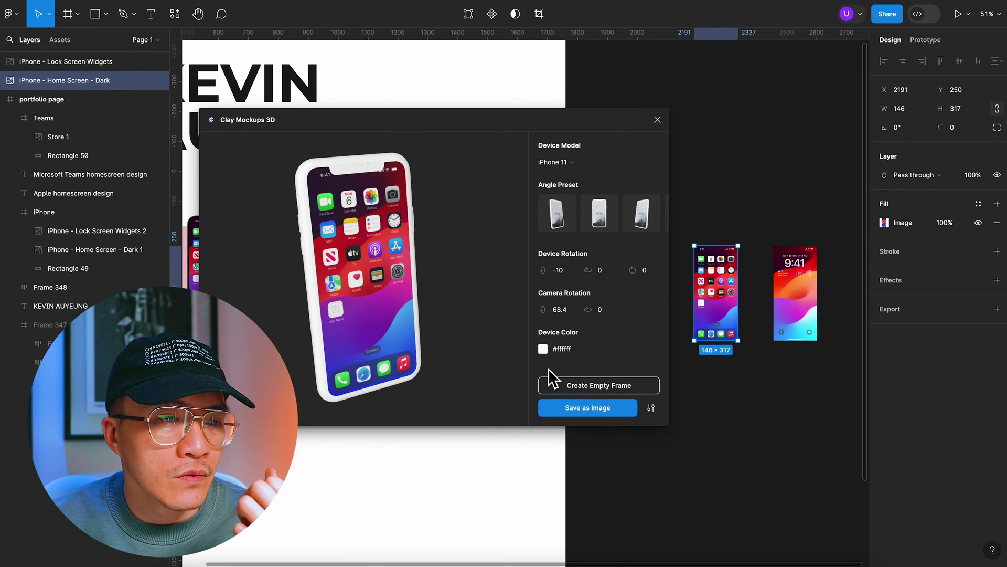
pyautogui.click(578, 407)
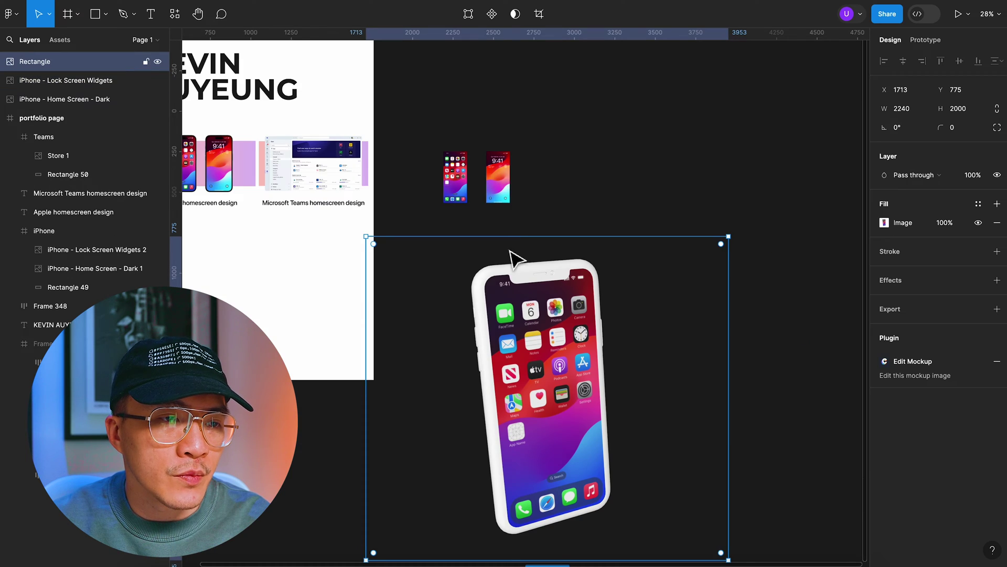
pyautogui.rightClick(498, 177)
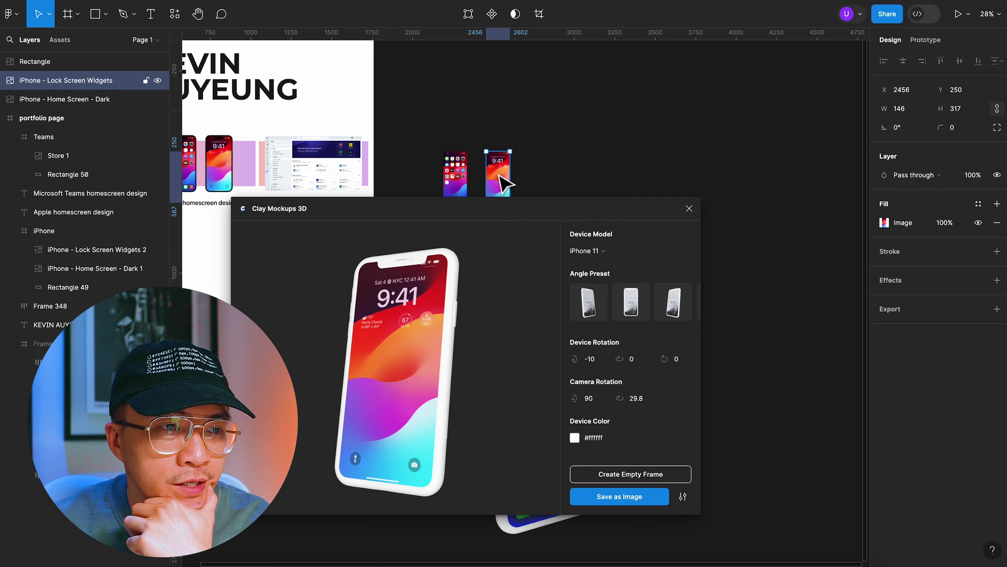
pyautogui.click(628, 498)
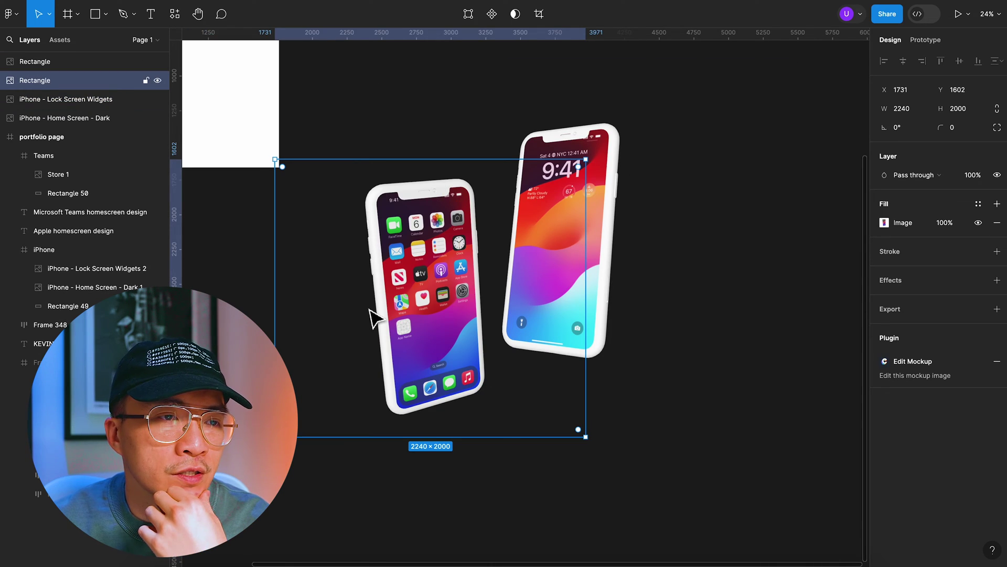
# Step: Shrink both 3D phone mockups to about a third and move them onto the page
pyautogui.doubleClick(370, 317)
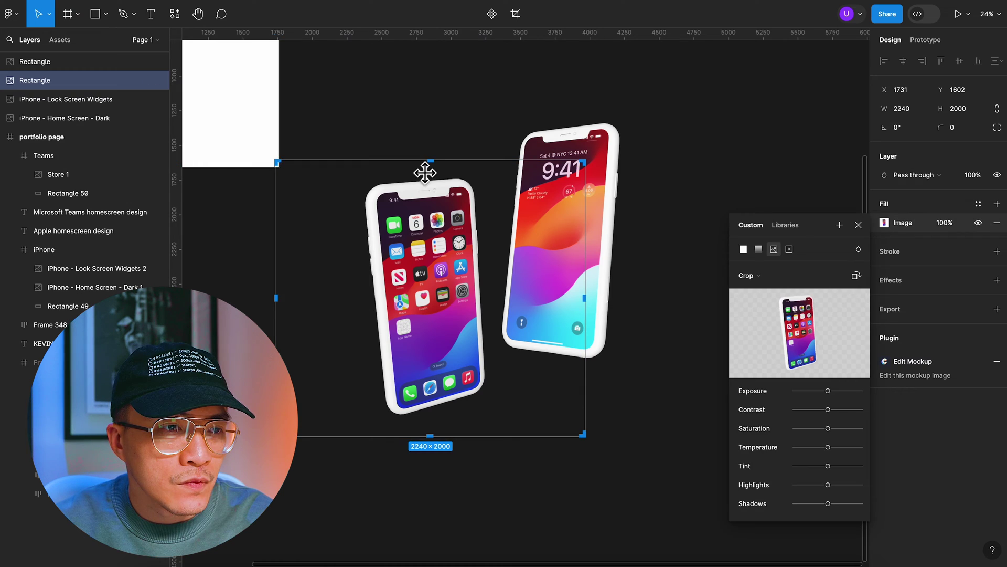
pyautogui.click(884, 223)
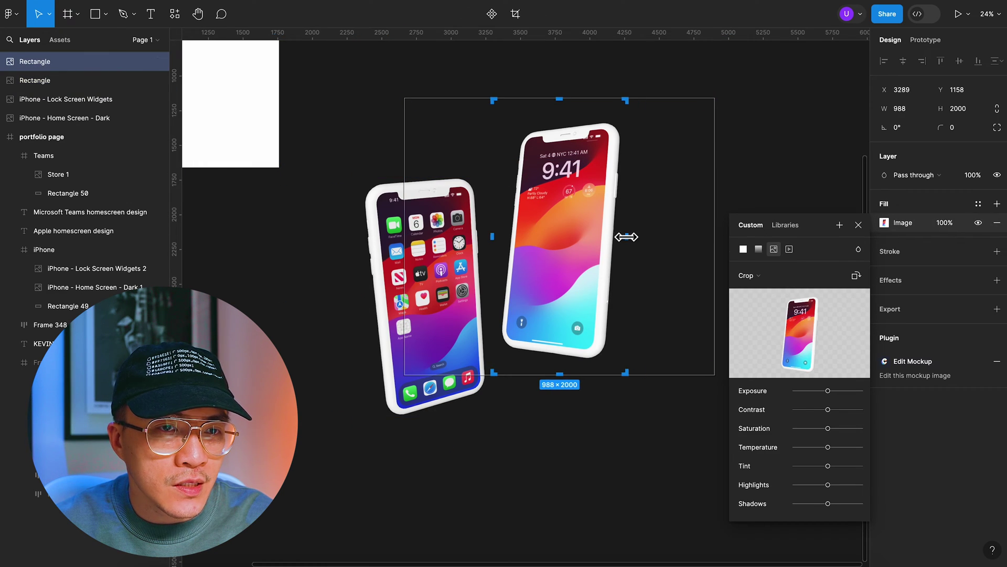
pyautogui.press('Escape')
pyautogui.scroll(-3, 663, 213)
pyautogui.scroll(2, 761, 428)
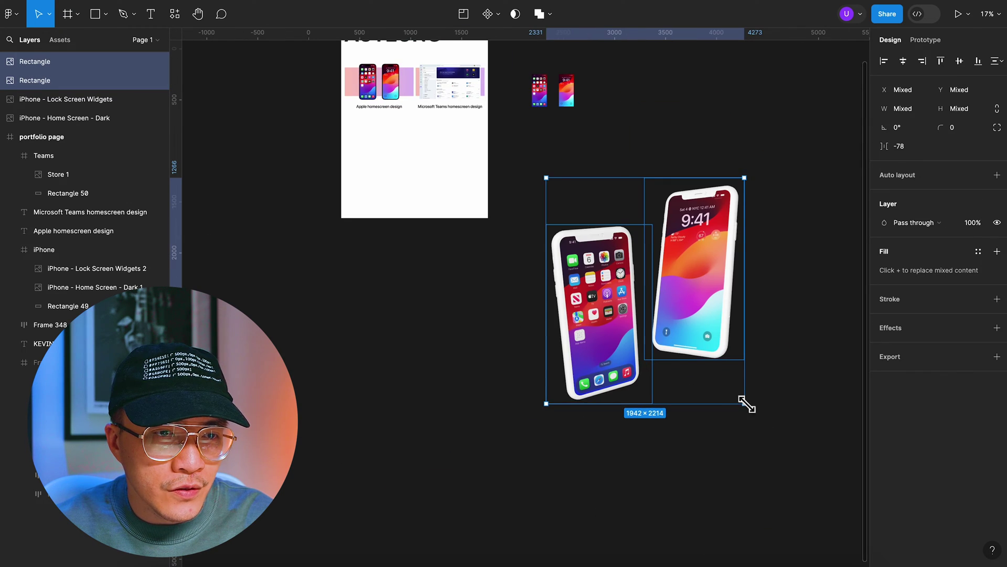
pyautogui.moveTo(744, 404); pyautogui.dragTo(618, 264)
pyautogui.scroll(3, 603, 271)
pyautogui.hscroll(-3, 604, 270)
pyautogui.scroll(3, 604, 270)
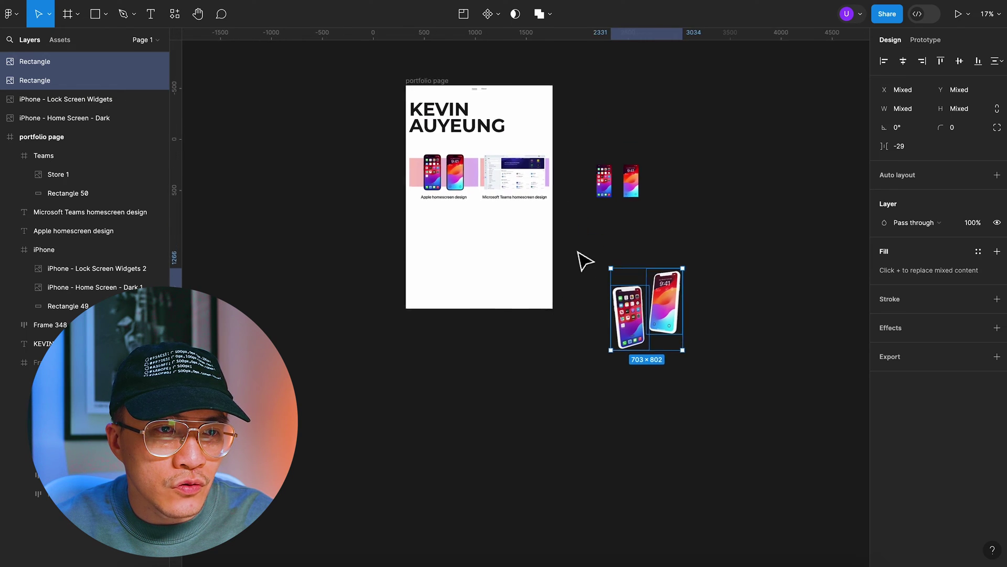
pyautogui.scroll(3, 625, 305)
pyautogui.moveTo(584, 341); pyautogui.dragTo(355, 234)
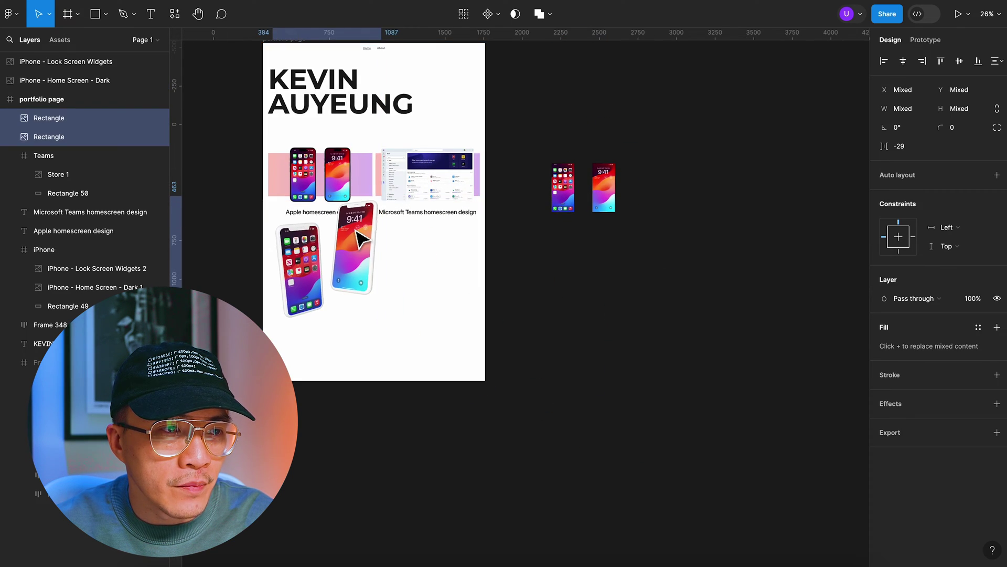
pyautogui.scroll(4, 360, 236)
# Step: Delete the flat lock-screen and home-screen screenshots from the Apple card
pyautogui.click(393, 198)
pyautogui.click(371, 198)
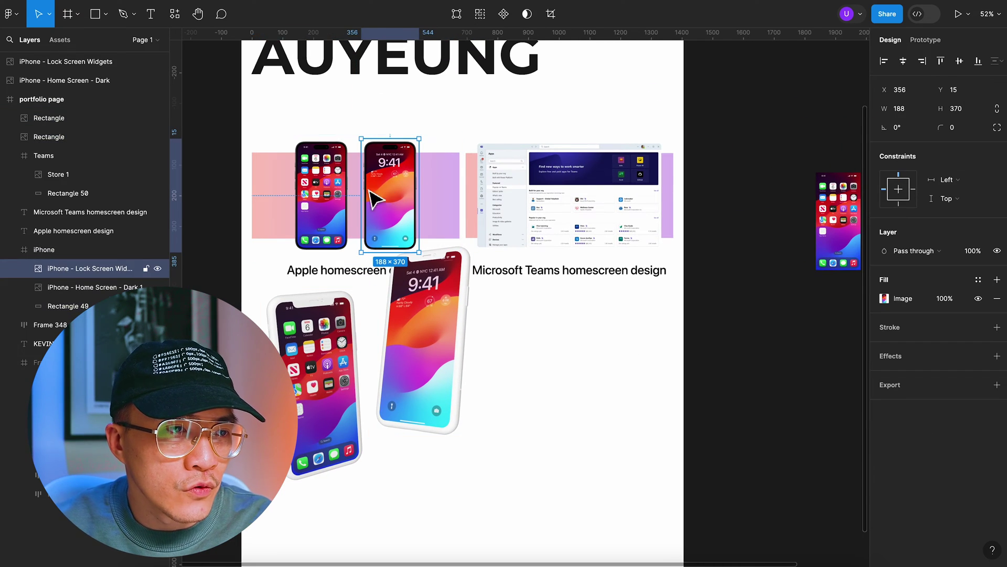
pyautogui.press('Delete')
pyautogui.click(326, 198)
pyautogui.press('Delete')
# Step: Place both 3D phones in the Apple homescreen card, shifting the right one further right
pyautogui.click(400, 309)
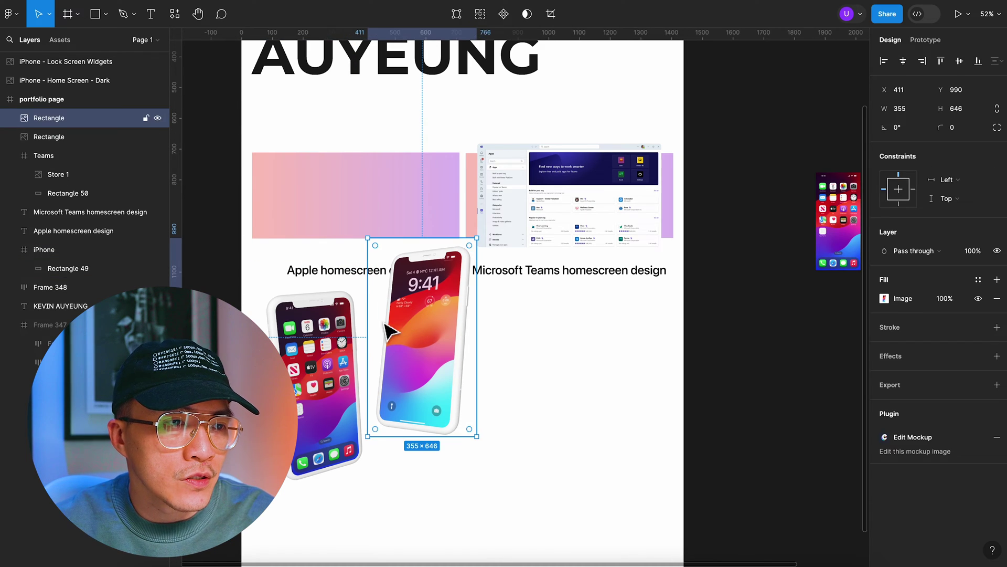
pyautogui.keyDown('shift'); pyautogui.click(355, 357); pyautogui.keyUp('shift')
pyautogui.scroll(2, 393, 393)
pyautogui.scroll(2, 371, 391)
pyautogui.moveTo(371, 391); pyautogui.dragTo(360, 256)
pyautogui.click(367, 220)
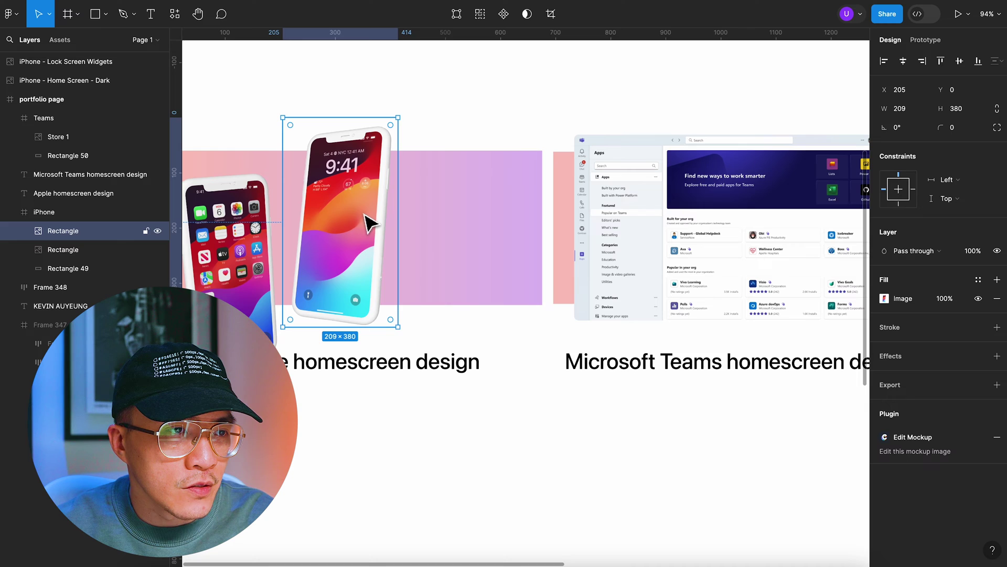
pyautogui.moveTo(367, 220); pyautogui.dragTo(412, 213)
pyautogui.hscroll(-3, 472, 221)
pyautogui.hotkey('shift', 'Return')
pyautogui.click(997, 404)
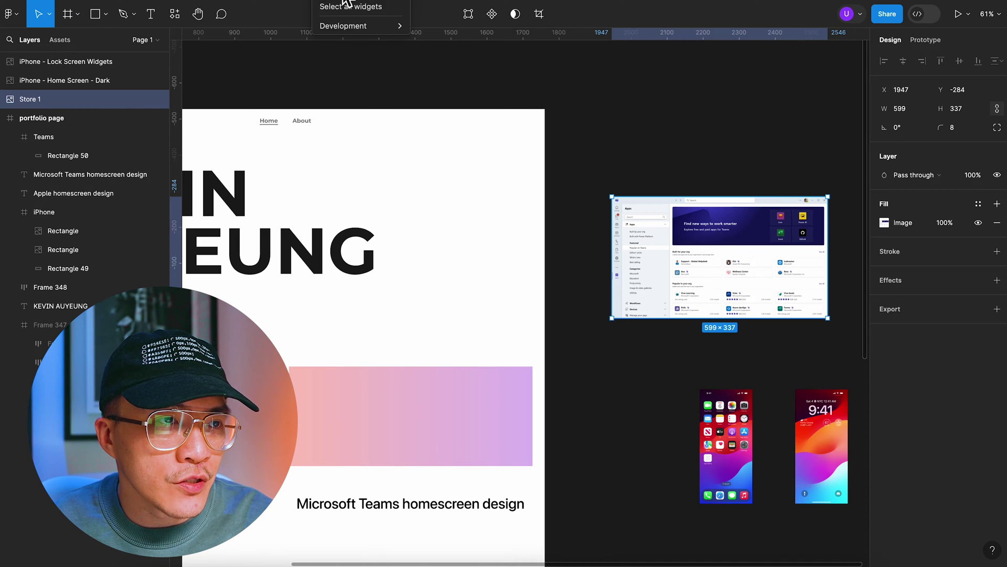
# Step: Generate a tilted Macbook Pro Clay Mockups 3D image of the Teams screenshot on the canvas
pyautogui.click(306, 2)
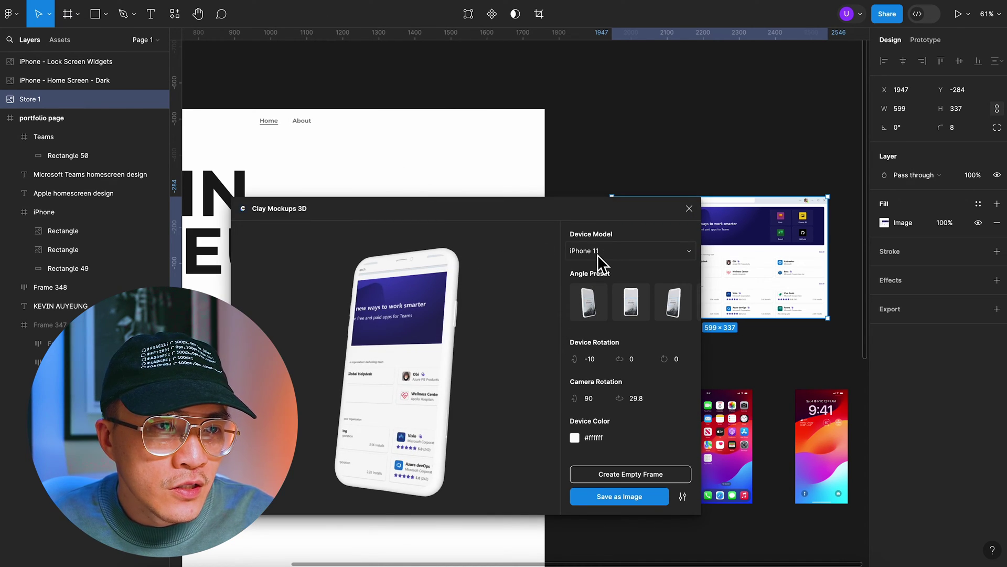
pyautogui.click(597, 254)
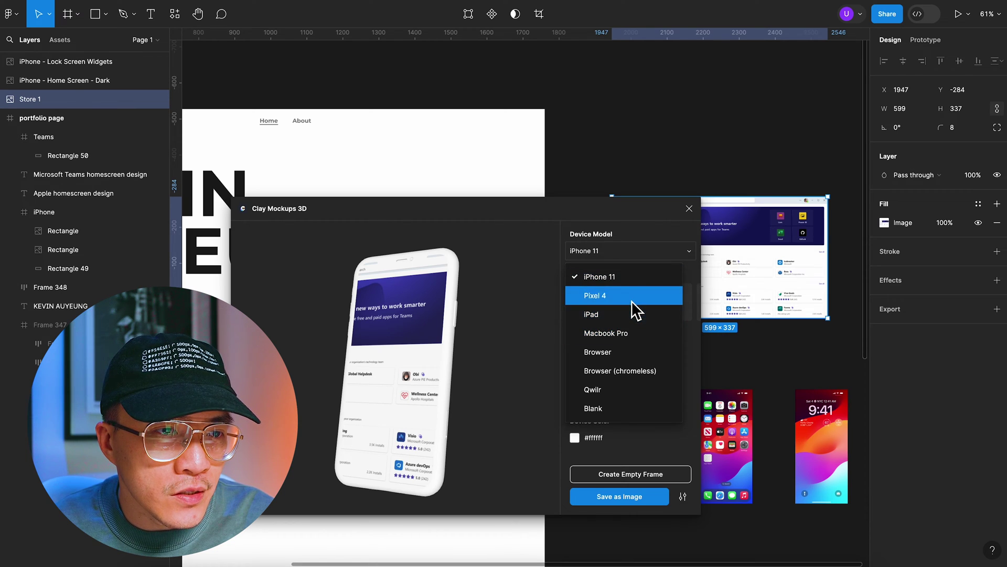
pyautogui.click(638, 333)
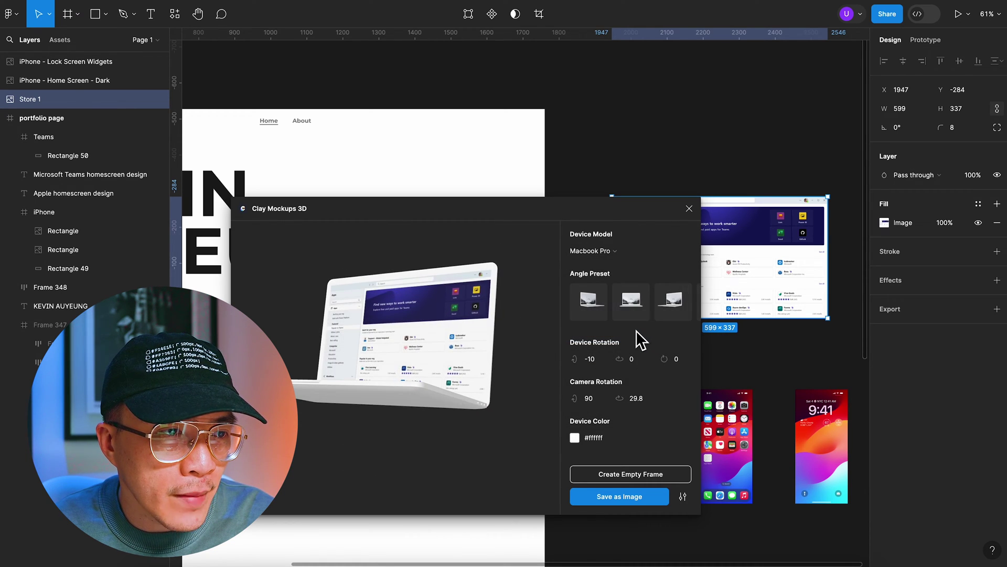
pyautogui.moveTo(462, 341); pyautogui.dragTo(448, 364)
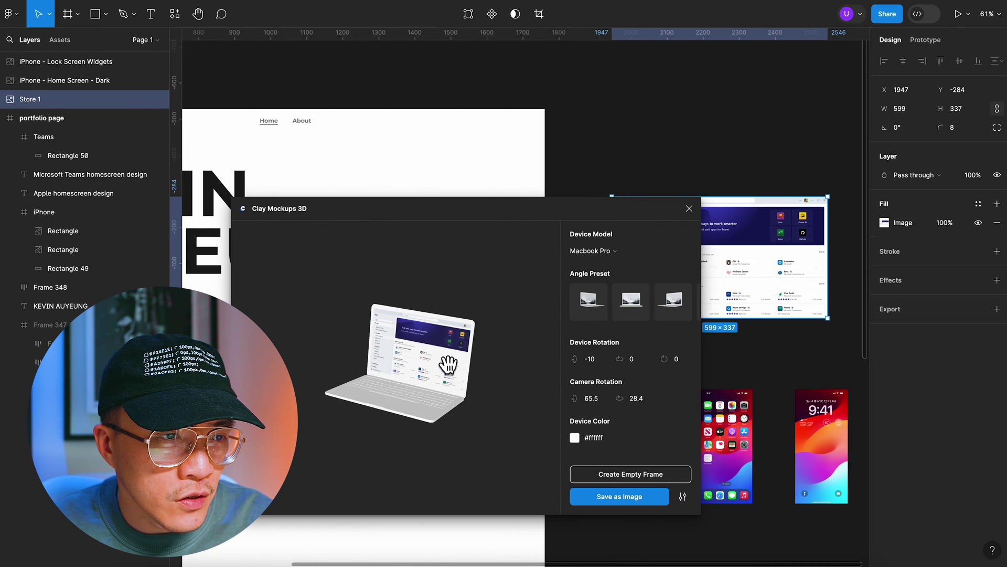
pyautogui.scroll(5, 448, 365)
pyautogui.scroll(-5, 448, 365)
pyautogui.scroll(5, 448, 364)
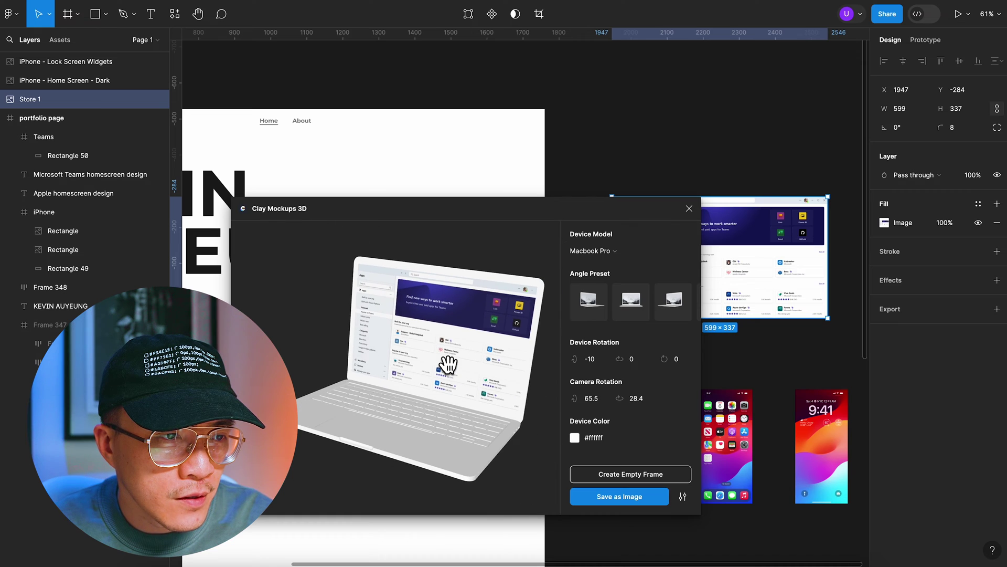
pyautogui.scroll(-1, 449, 363)
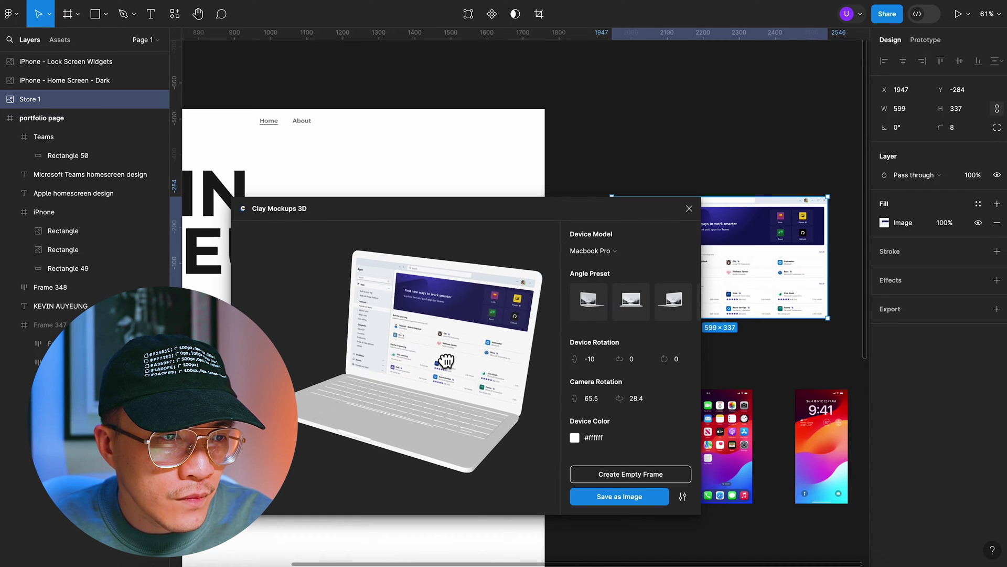
pyautogui.click(617, 499)
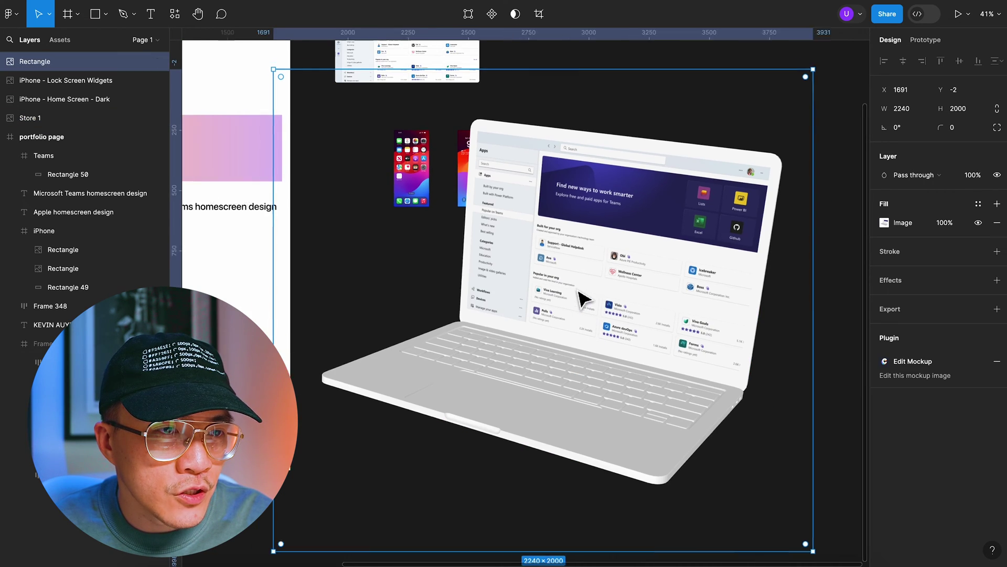
# Step: Shrink the white laptop mockup and nest it inside the Teams frame
pyautogui.scroll(-3, 584, 300)
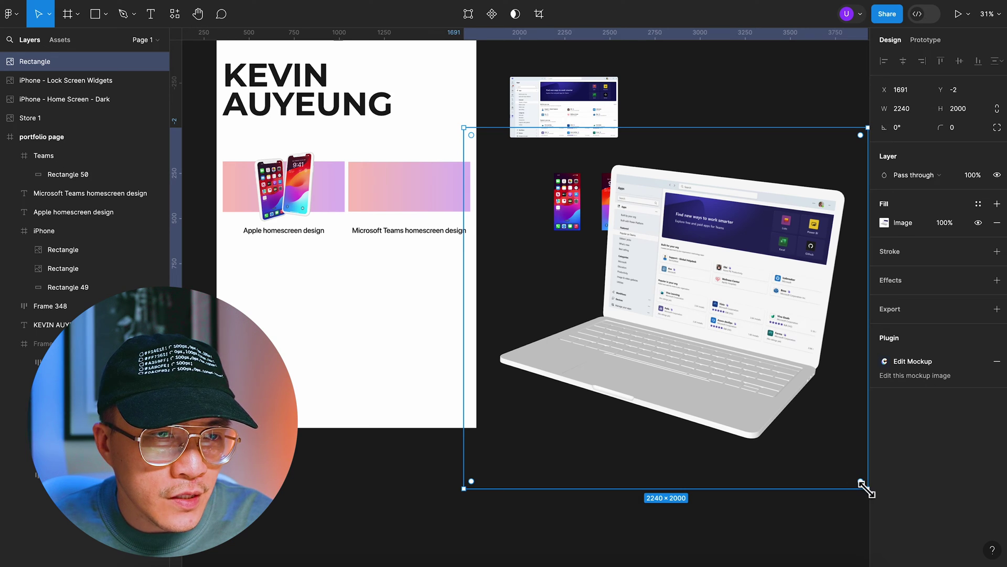
pyautogui.moveTo(861, 482); pyautogui.dragTo(598, 243)
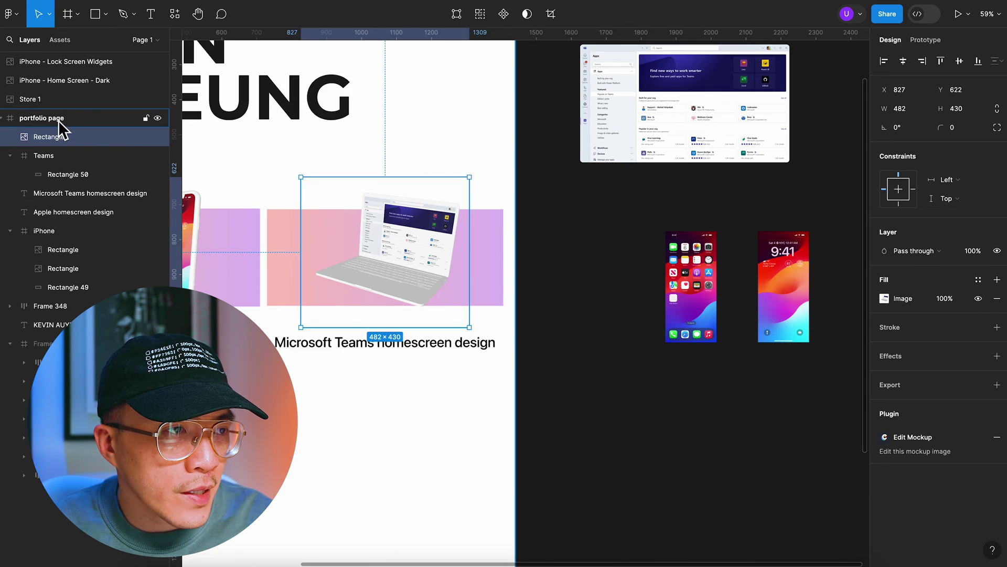
pyautogui.click(53, 134)
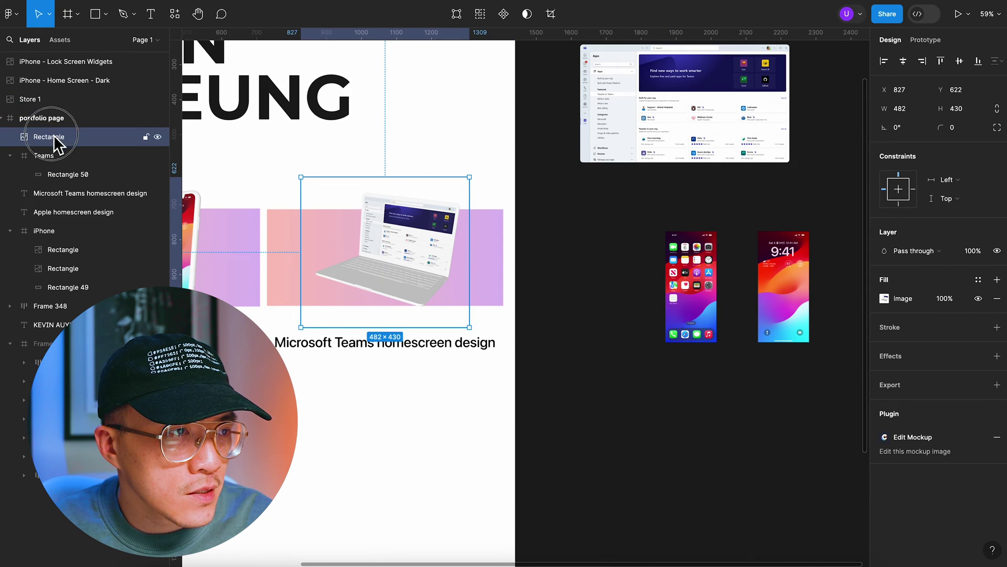
pyautogui.moveTo(54, 135); pyautogui.dragTo(63, 163)
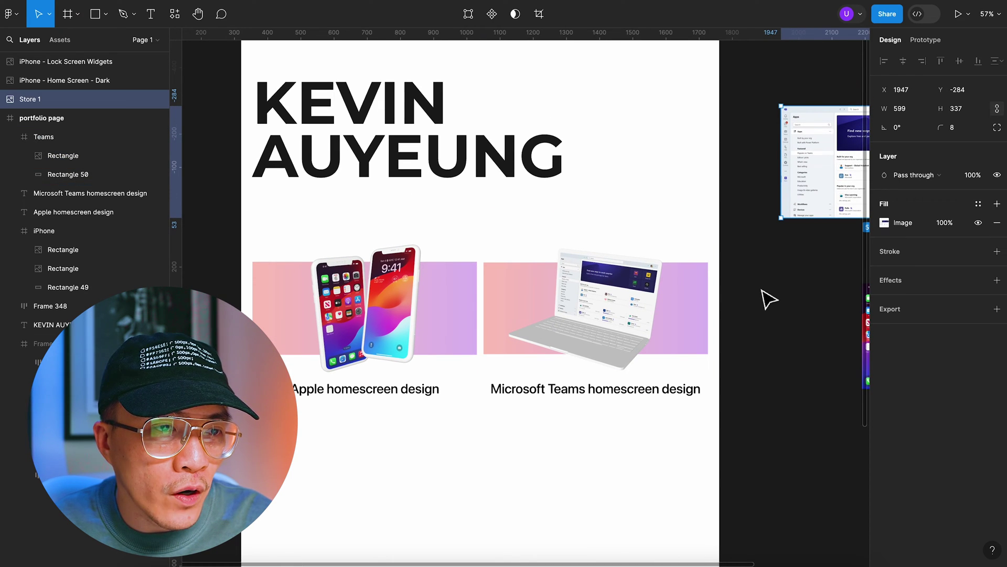
# Step: Delete the white laptop mockup from the Teams card
pyautogui.doubleClick(589, 324)
pyautogui.press('Delete')
pyautogui.hscroll(5, 653, 288)
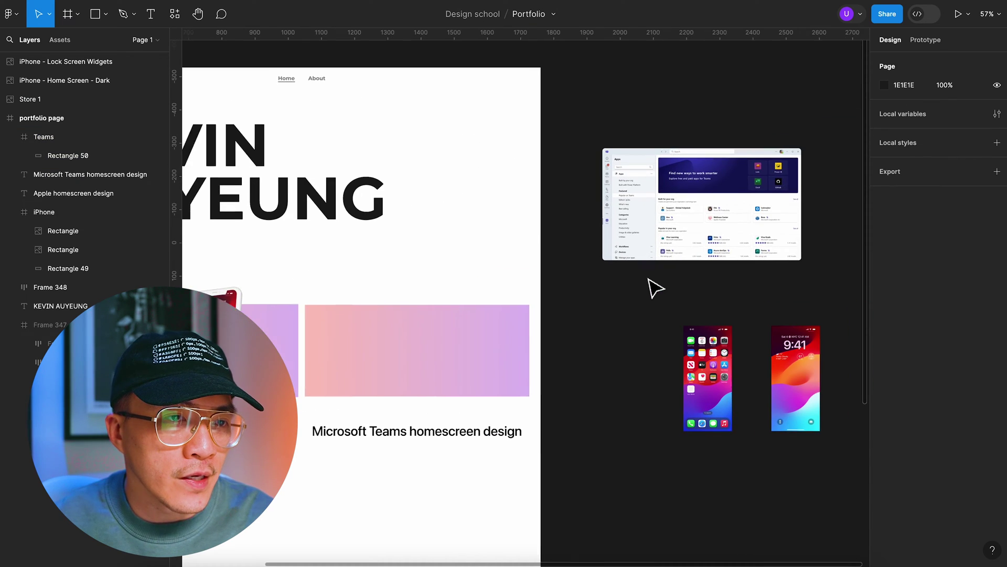
# Step: Create a #333333 Macbook Pro mockup of the Teams screenshot and save it into the card
pyautogui.click(53, 100)
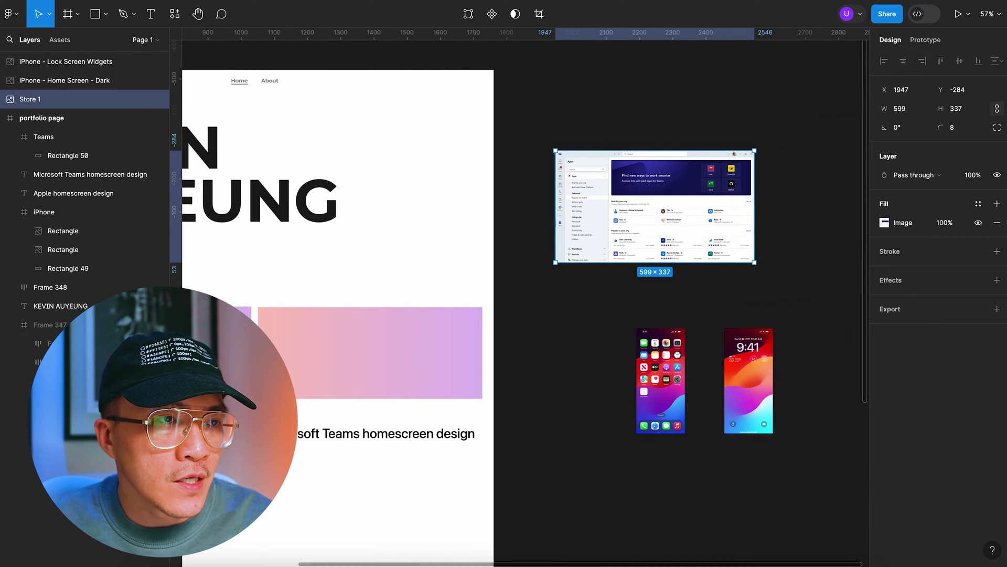
pyautogui.click(315, 6)
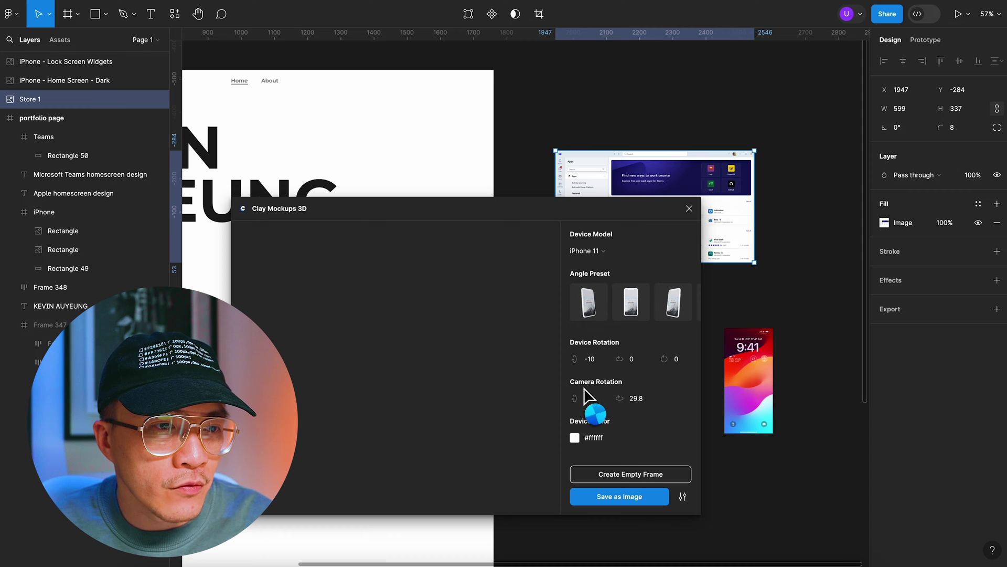
pyautogui.click(603, 439)
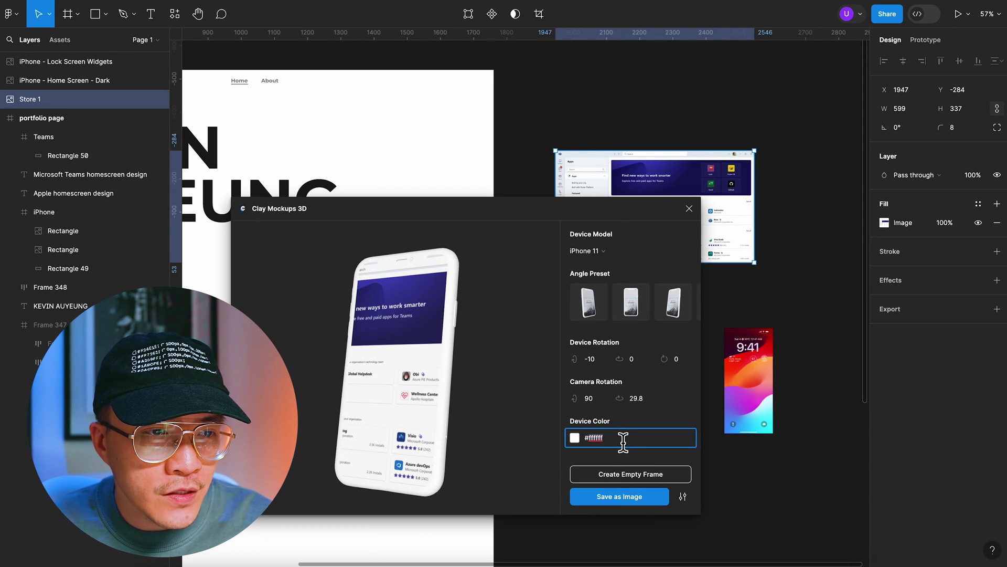
pyautogui.write('#333333')
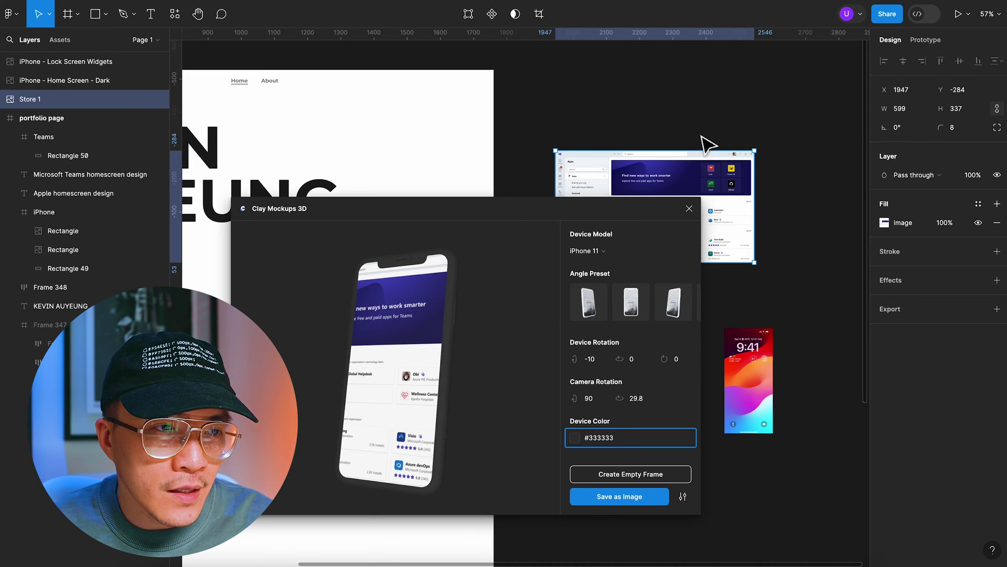
pyautogui.click(695, 167)
pyautogui.click(600, 255)
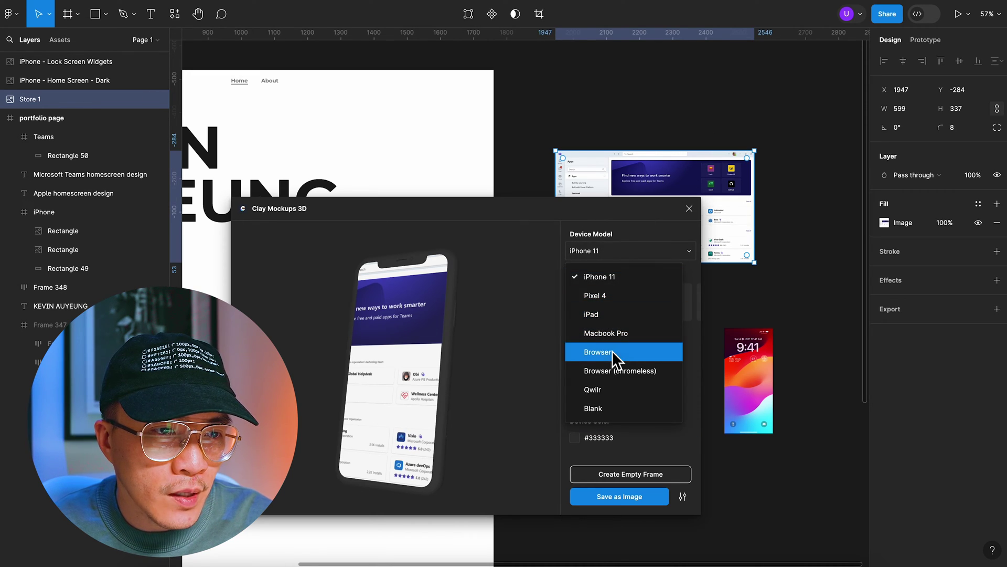
pyautogui.click(632, 336)
pyautogui.click(630, 497)
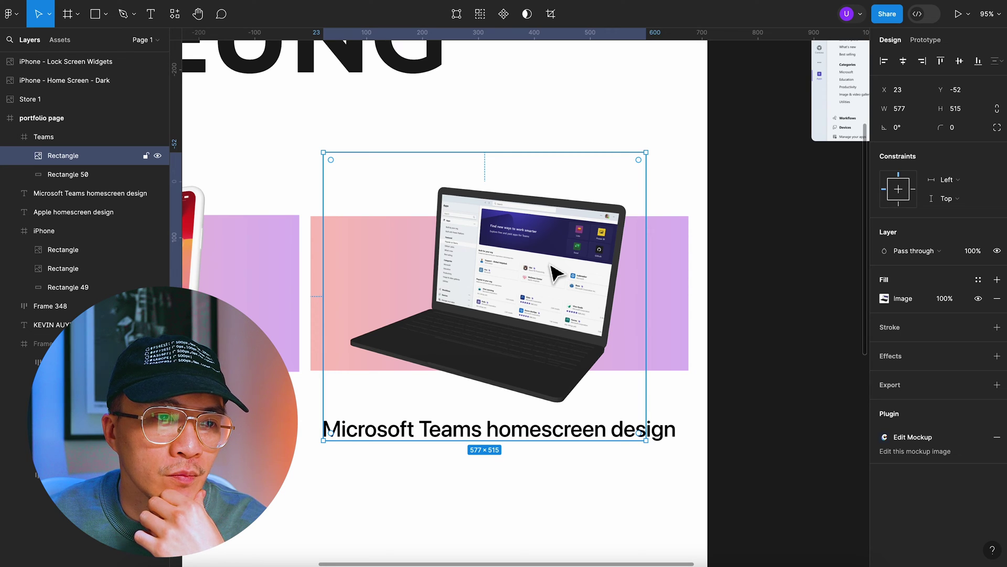
# Step: Select the dark laptop mockup layer nested inside the Teams card frame
pyautogui.click(543, 285)
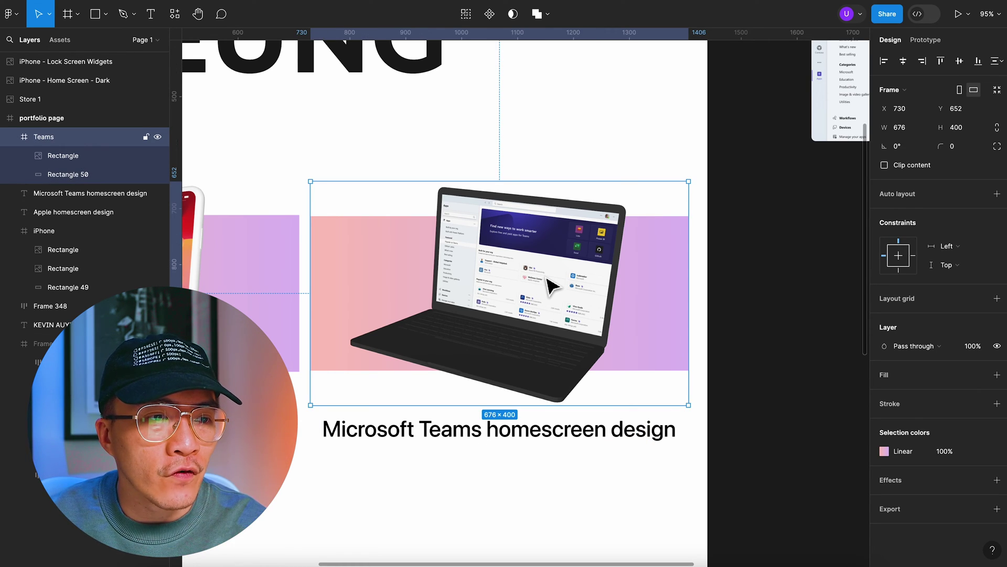
pyautogui.doubleClick(551, 286)
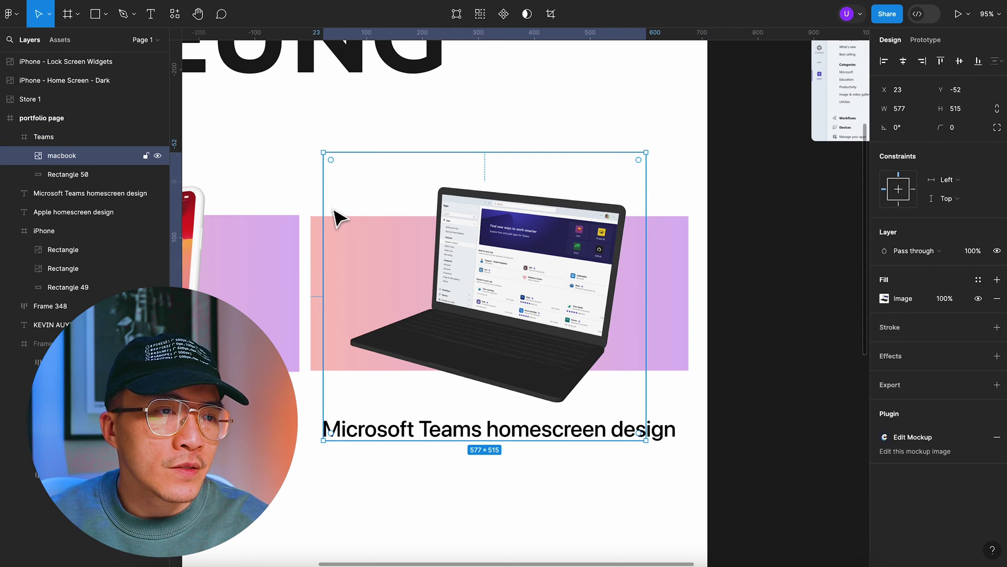